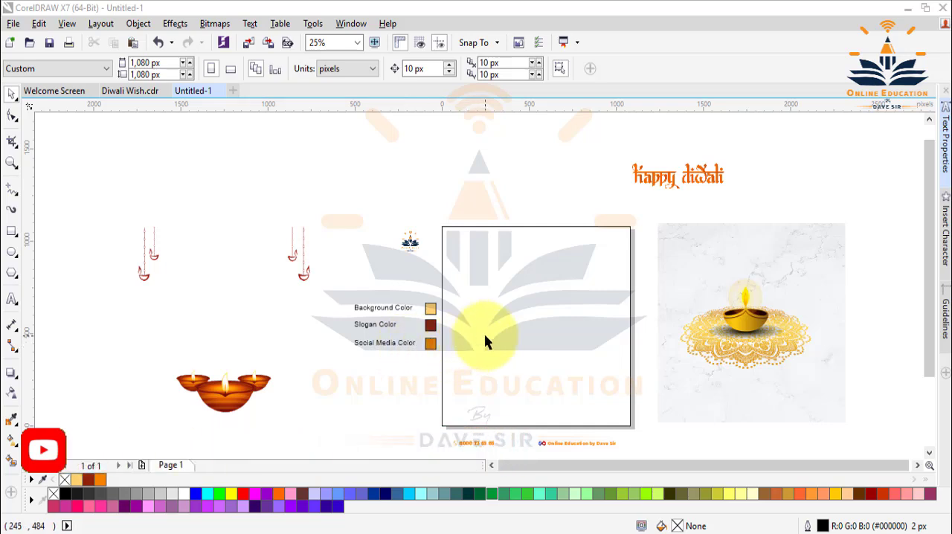
# Sample the Background Color swatch and fill the empty page-sized square with it.
pyautogui.click(12, 421)
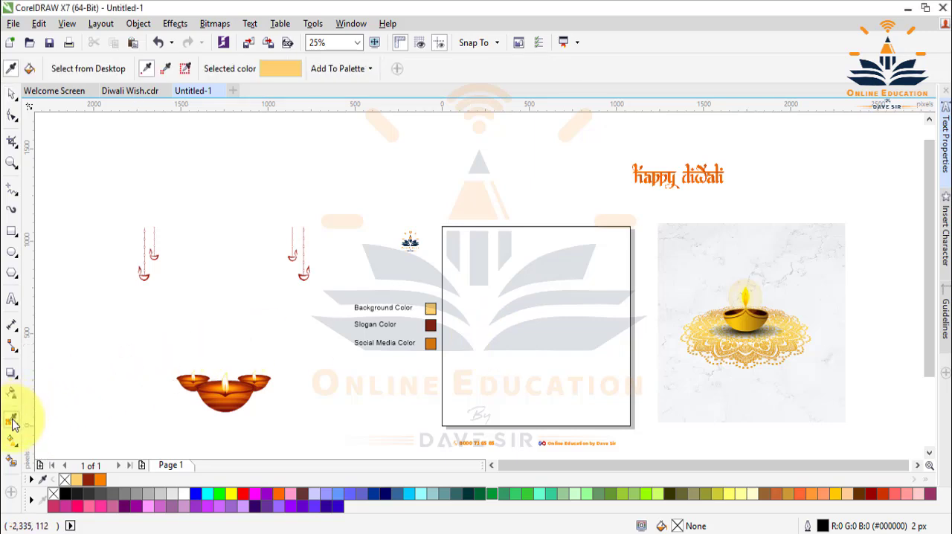
pyautogui.click(433, 306)
pyautogui.click(523, 295)
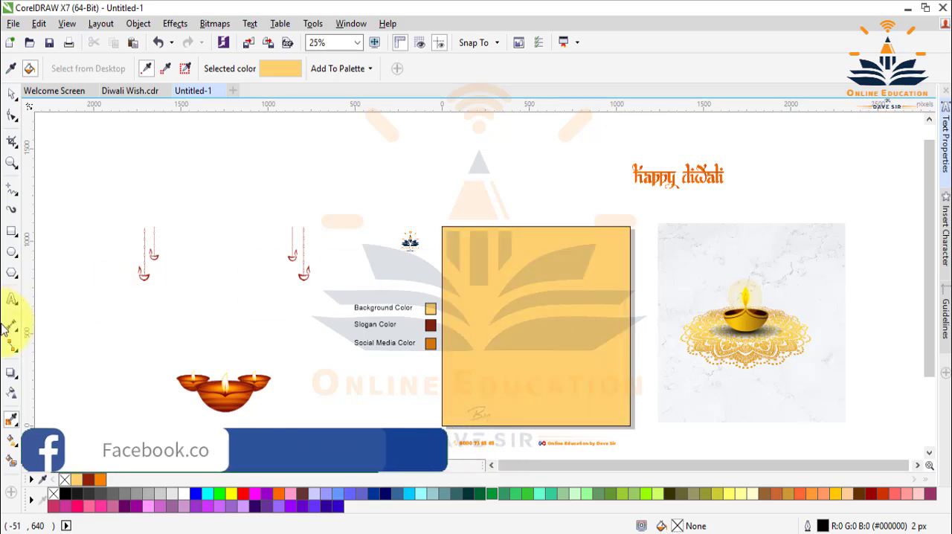
# Apply an elliptical fountain fill to the square, with a white glow at its centre fading into the background colour, and tighten the glow slightly.
pyautogui.press('g')
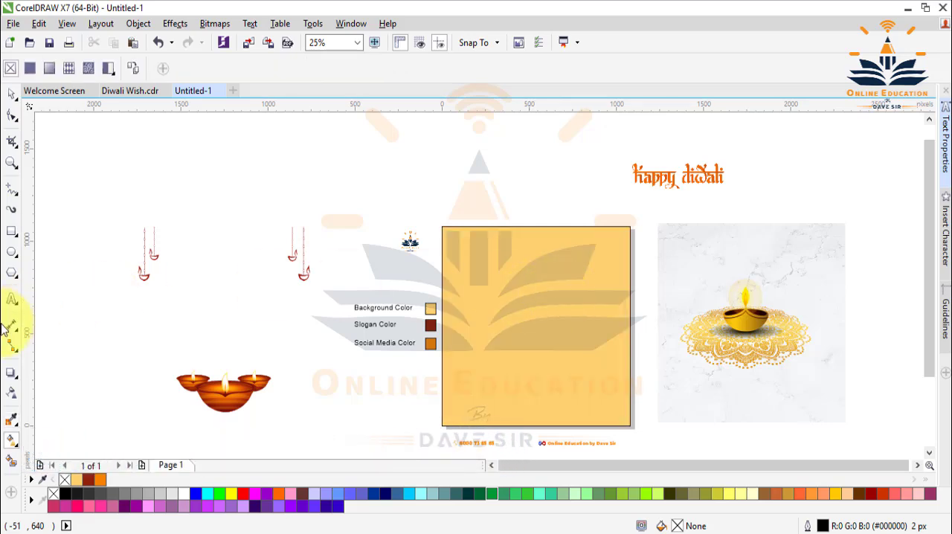
pyautogui.click(543, 339)
pyautogui.moveTo(530, 328); pyautogui.dragTo(588, 385)
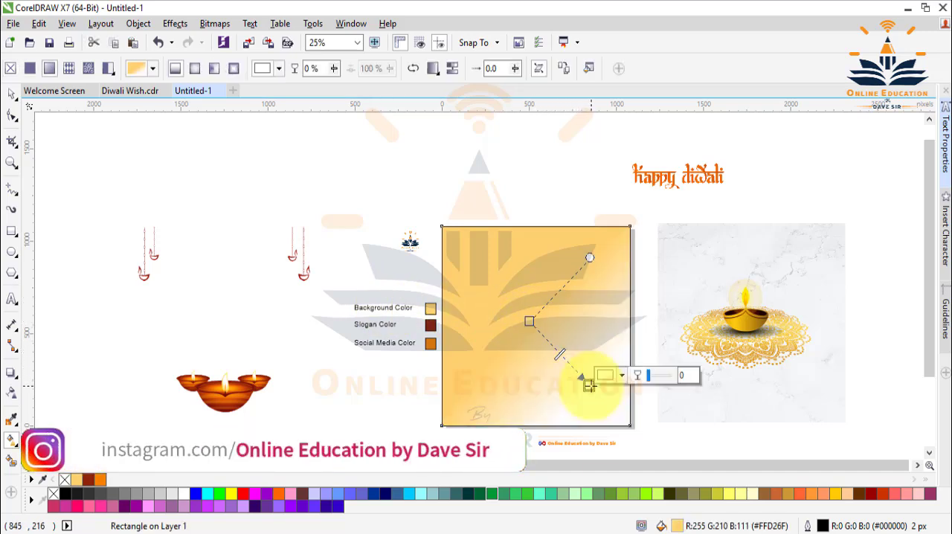
pyautogui.click(199, 74)
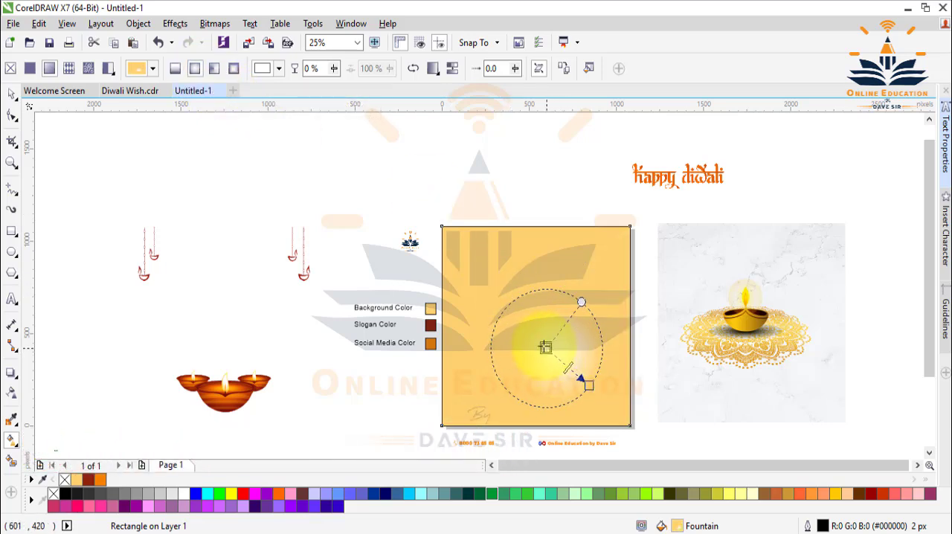
pyautogui.moveTo(546, 347); pyautogui.dragTo(535, 326)
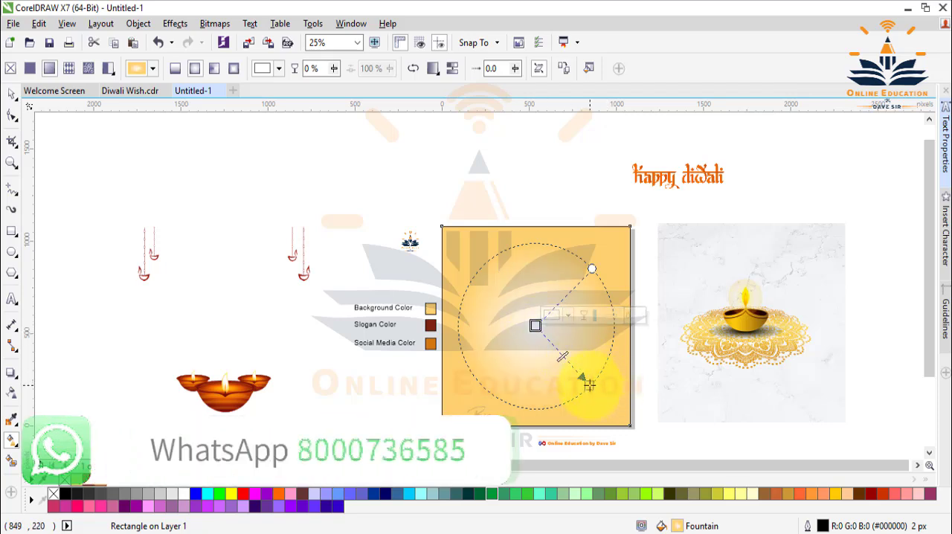
pyautogui.moveTo(588, 384); pyautogui.dragTo(578, 370)
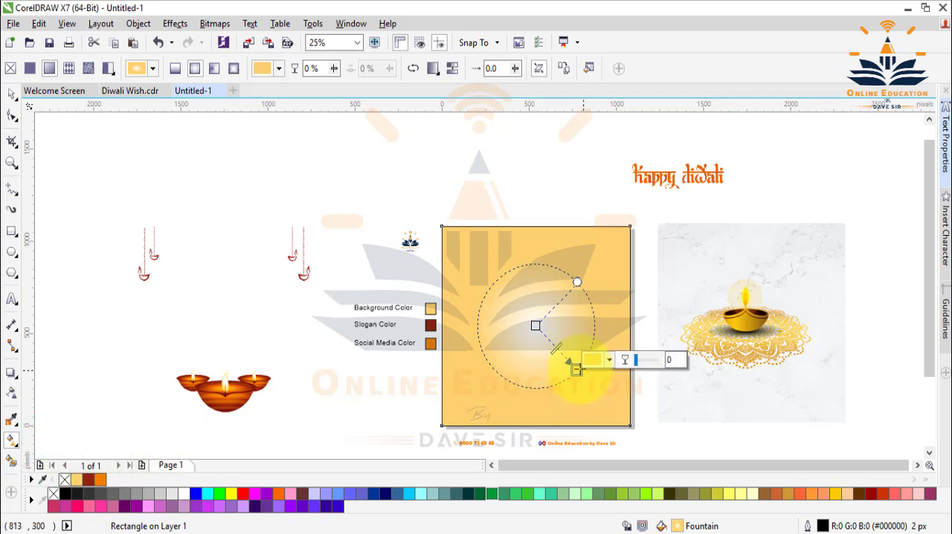
pyautogui.click(12, 95)
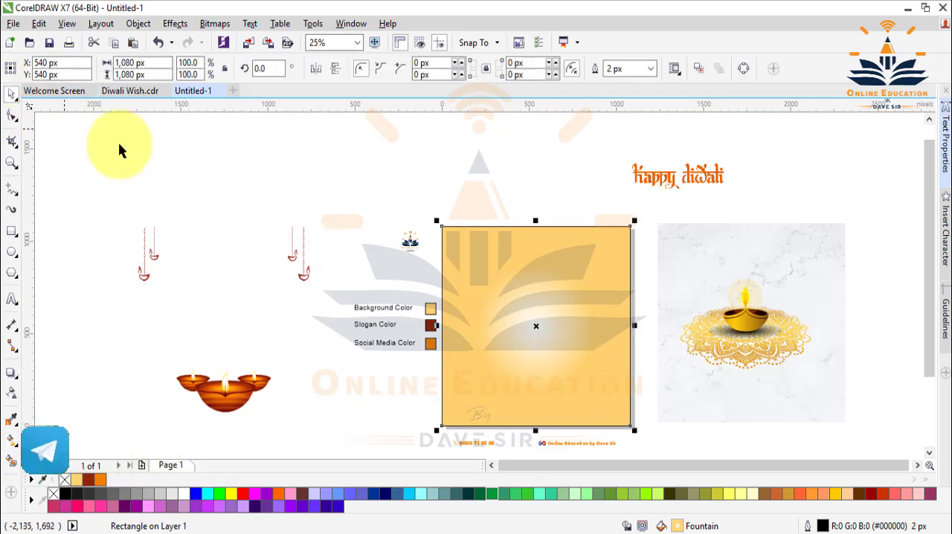
pyautogui.click(245, 166)
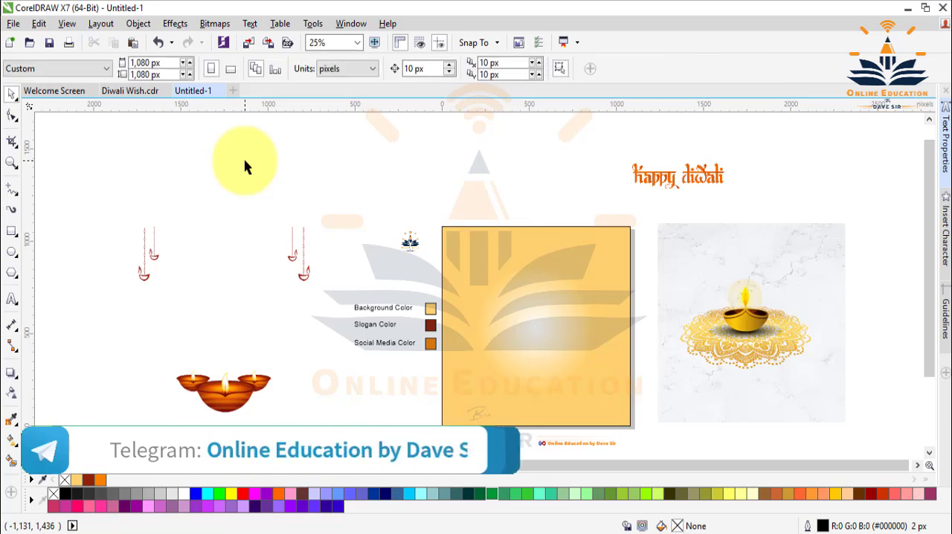
# PowerClip the marble texture bitmap inside the gradient-filled square.
pyautogui.click(714, 267)
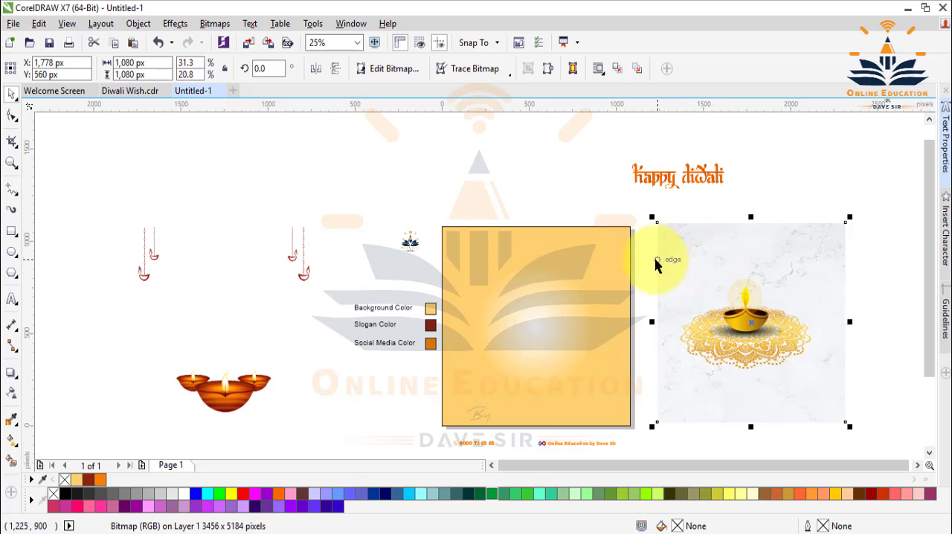
pyautogui.rightClick(670, 236)
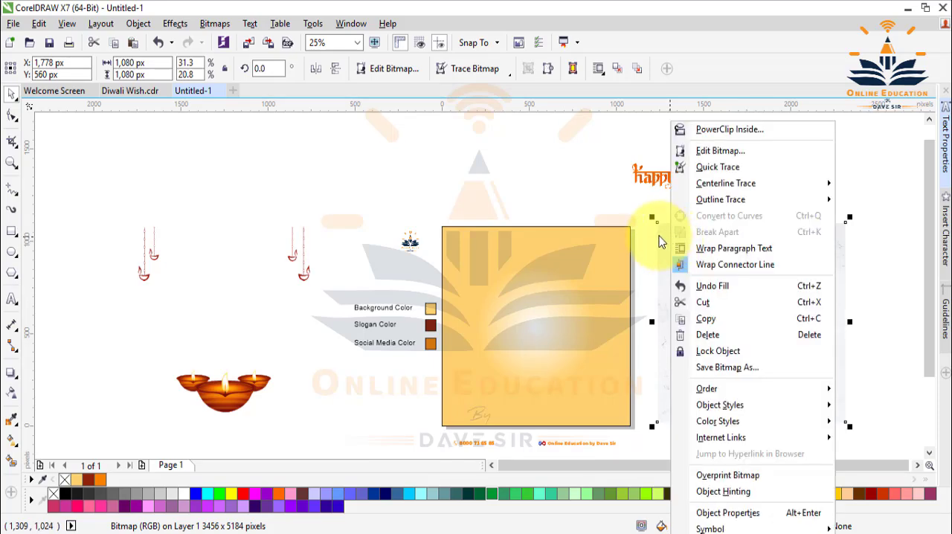
pyautogui.click(702, 131)
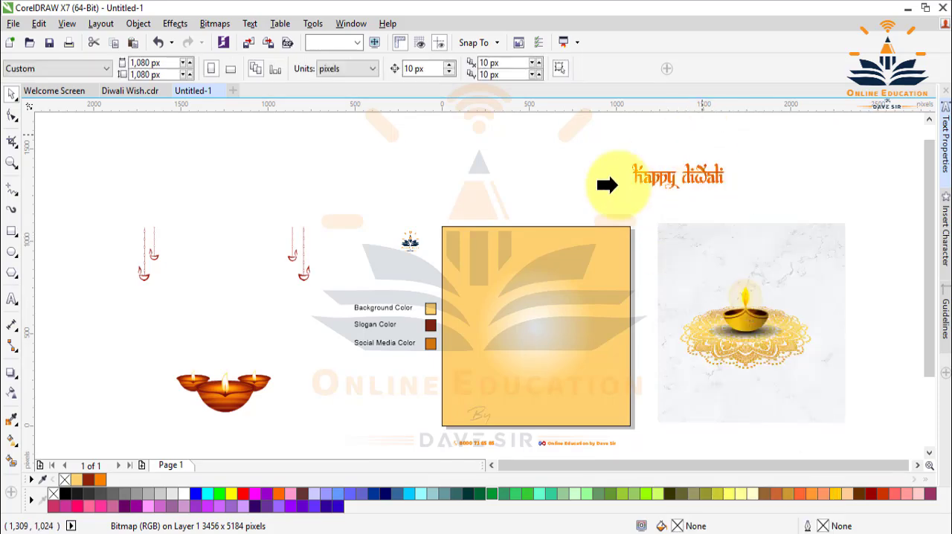
pyautogui.click(485, 232)
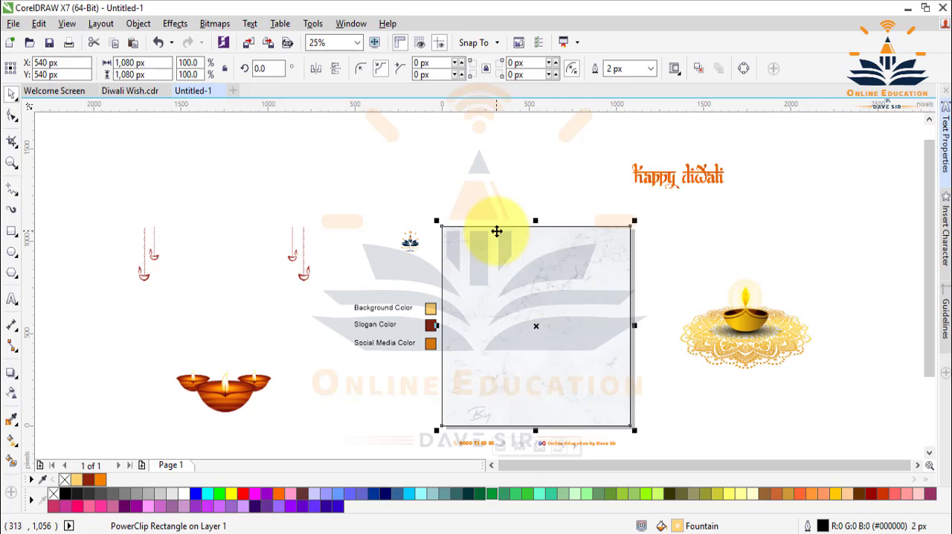
# Edit the PowerClip contents, set the marble texture's transparency merge mode to Multiply, and finish editing.
pyautogui.doubleClick(506, 269)
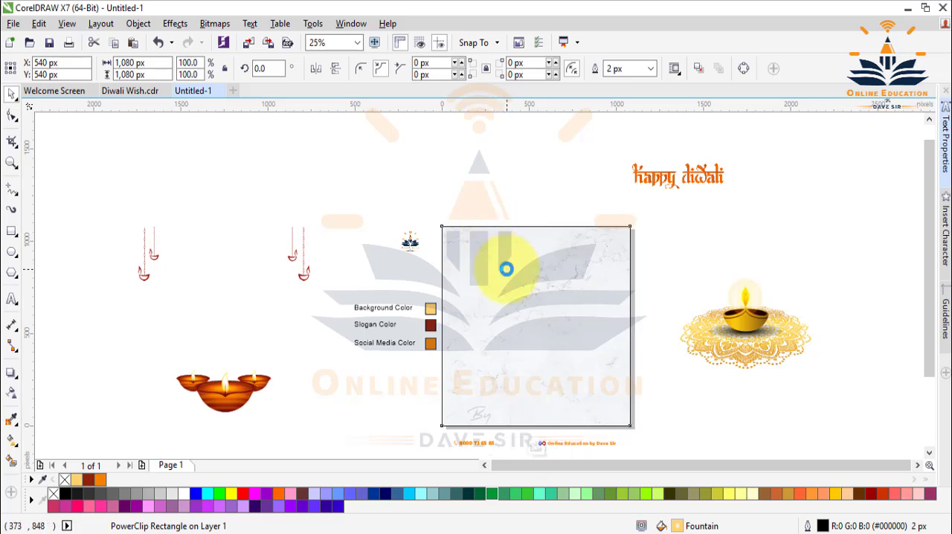
pyautogui.click(12, 394)
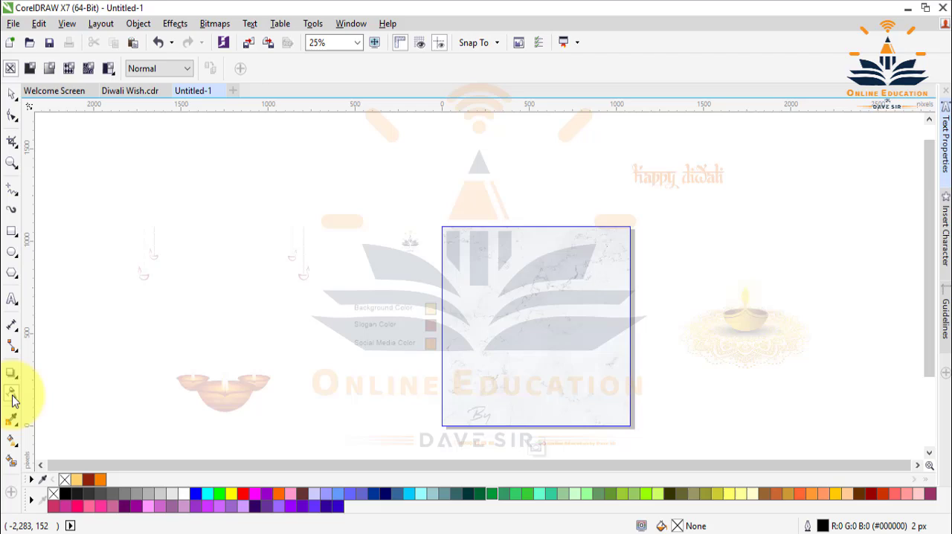
pyautogui.click(188, 70)
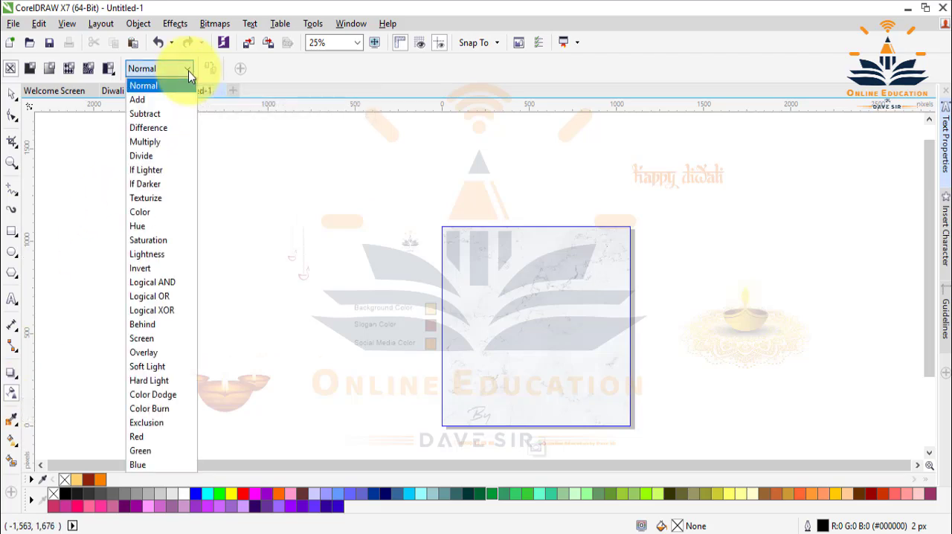
pyautogui.click(156, 142)
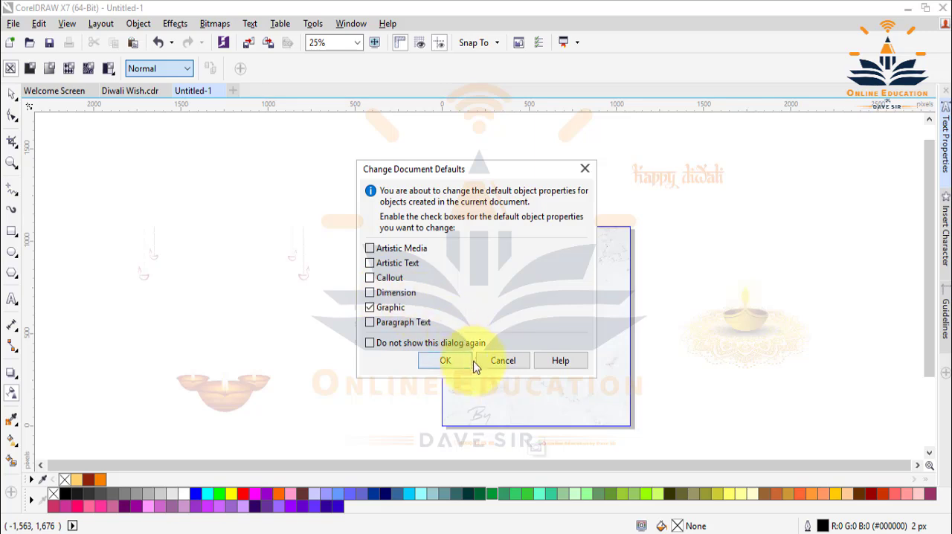
pyautogui.click(448, 361)
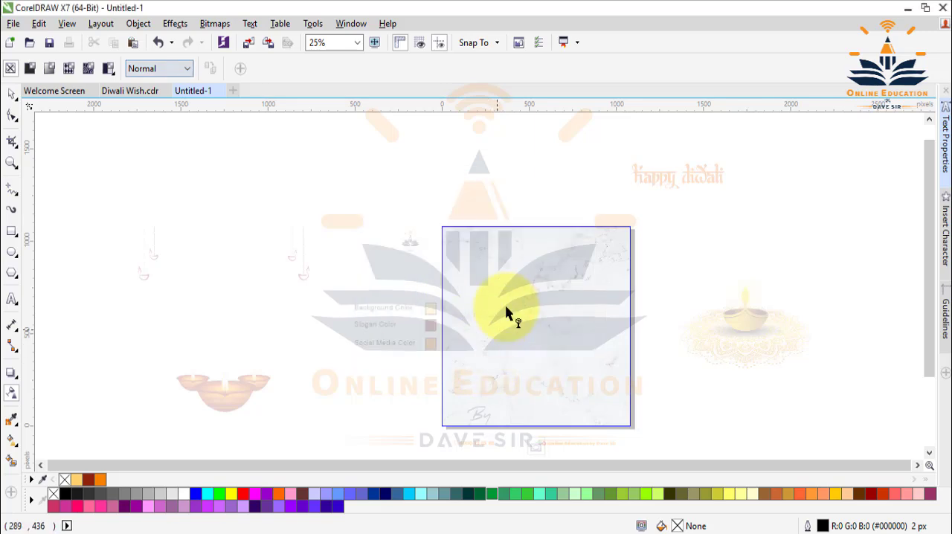
pyautogui.click(180, 68)
pyautogui.click(156, 142)
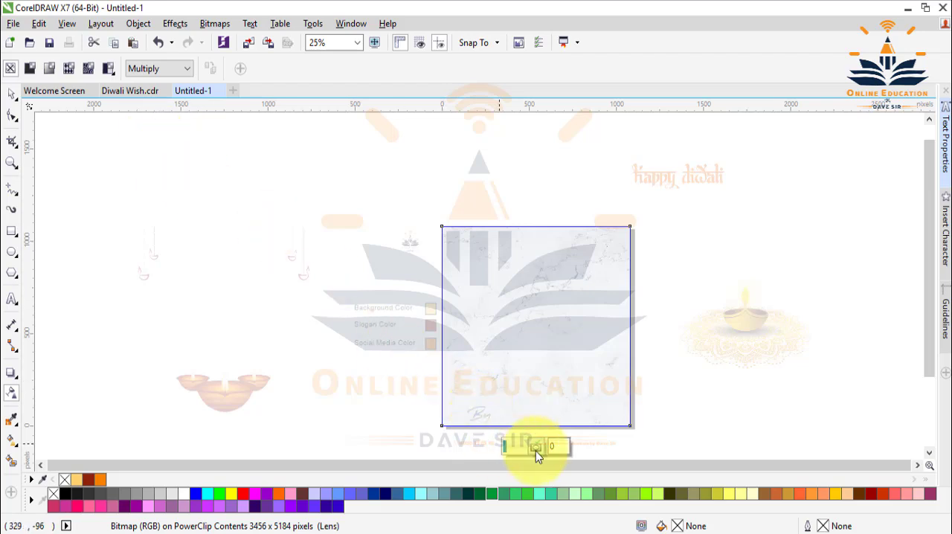
pyautogui.click(537, 446)
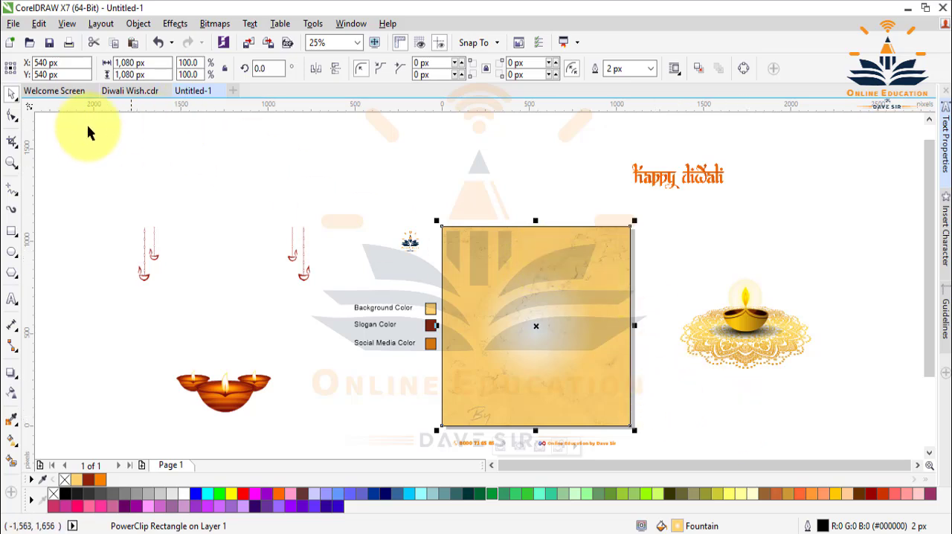
pyautogui.click(115, 151)
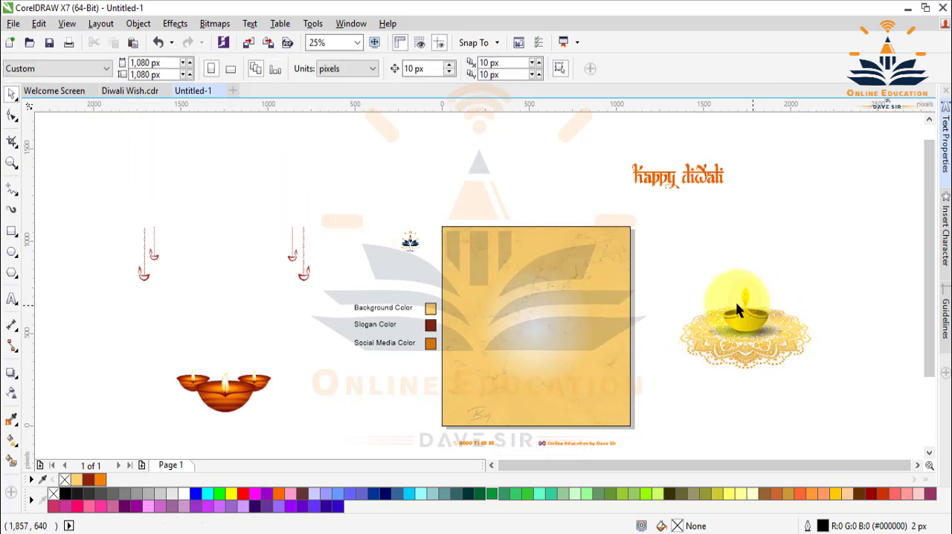
# Move the golden diya and rangoli image into the lower half of the square and centre it horizontally on the square.
pyautogui.click(748, 325)
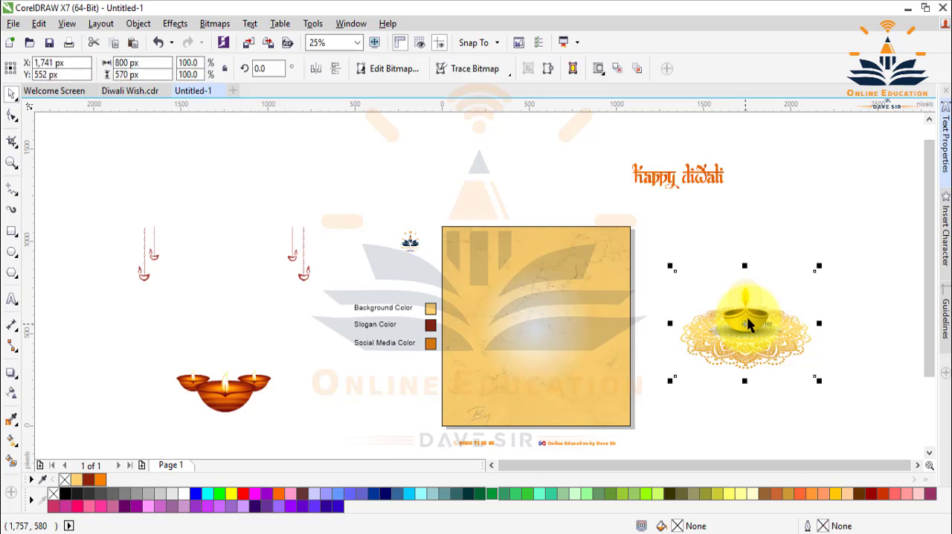
pyautogui.moveTo(764, 329); pyautogui.dragTo(544, 370)
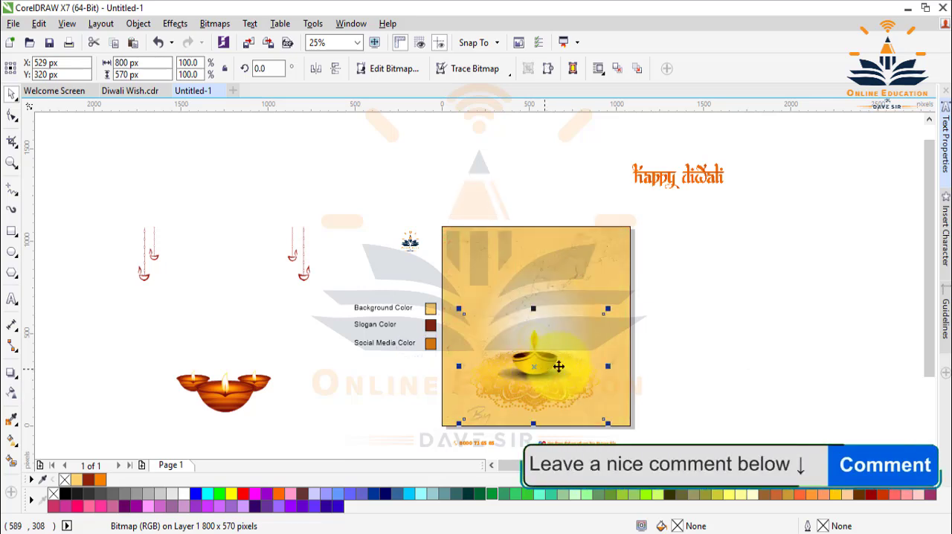
pyautogui.keyDown('shift'); pyautogui.click(442, 283); pyautogui.keyUp('shift')
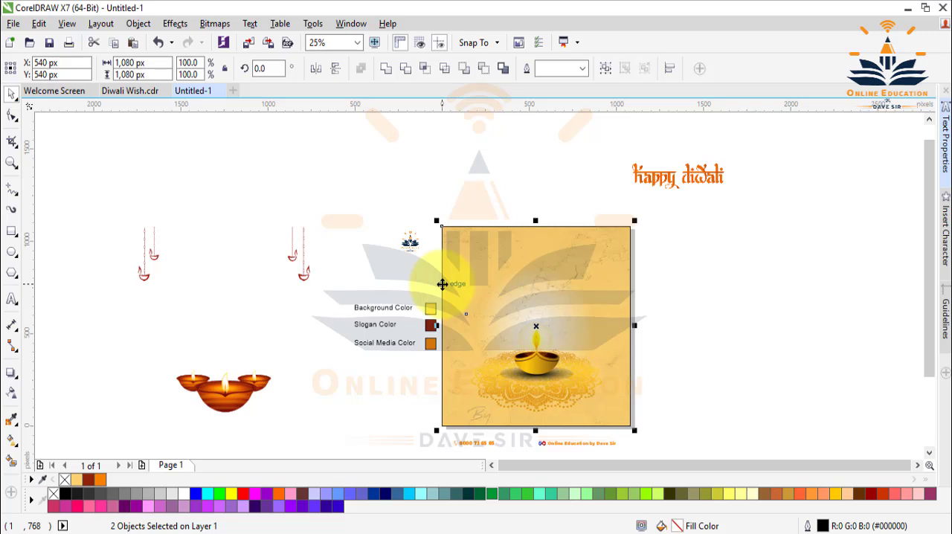
pyautogui.click(721, 338)
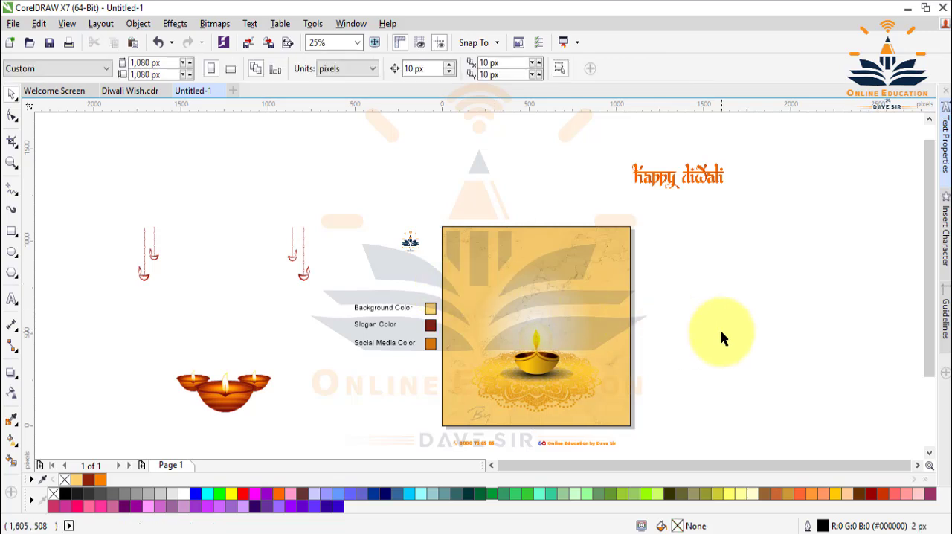
# Nudge the diya image upward to about Y 359 px, keeping it horizontally centred.
pyautogui.click(541, 381)
pyautogui.press('Up')
pyautogui.press('Up')
pyautogui.press('Up')
pyautogui.press('Up')
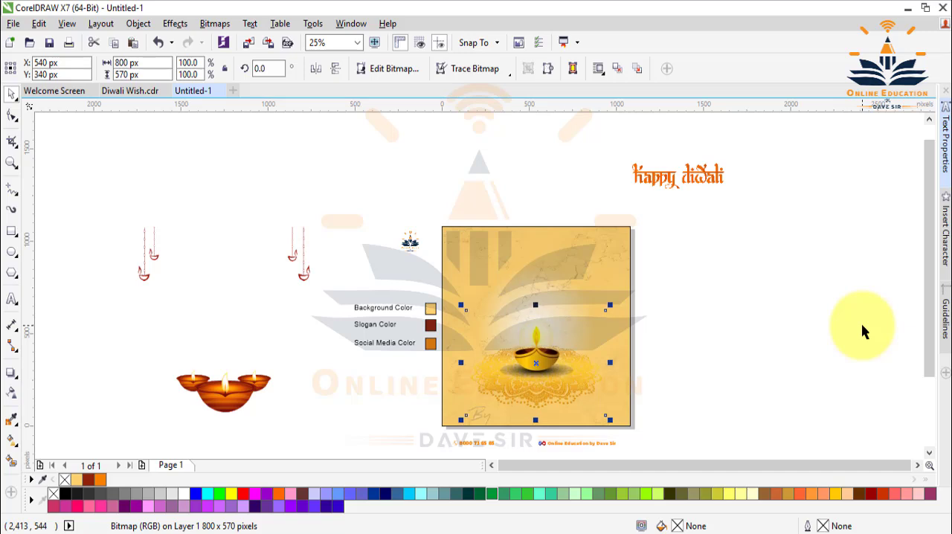
pyautogui.press('Up')
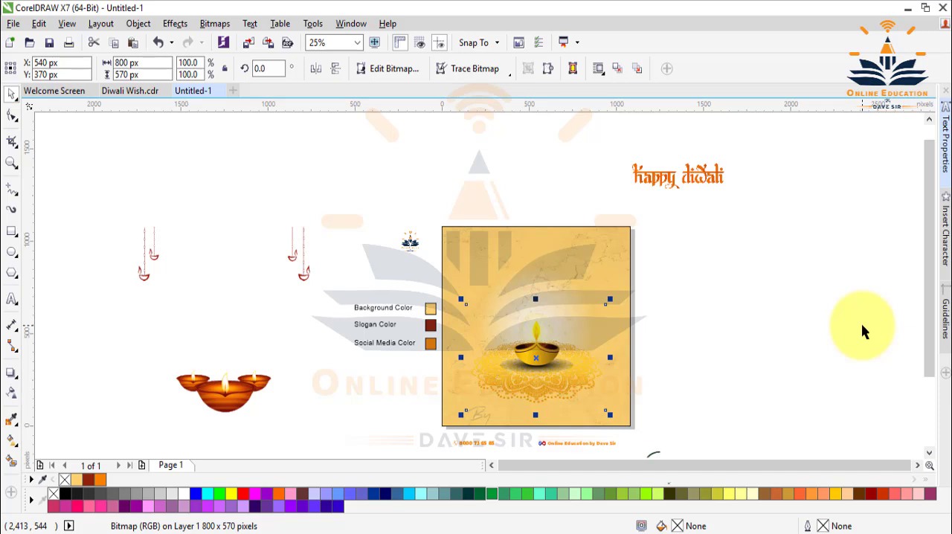
pyautogui.press('Down')
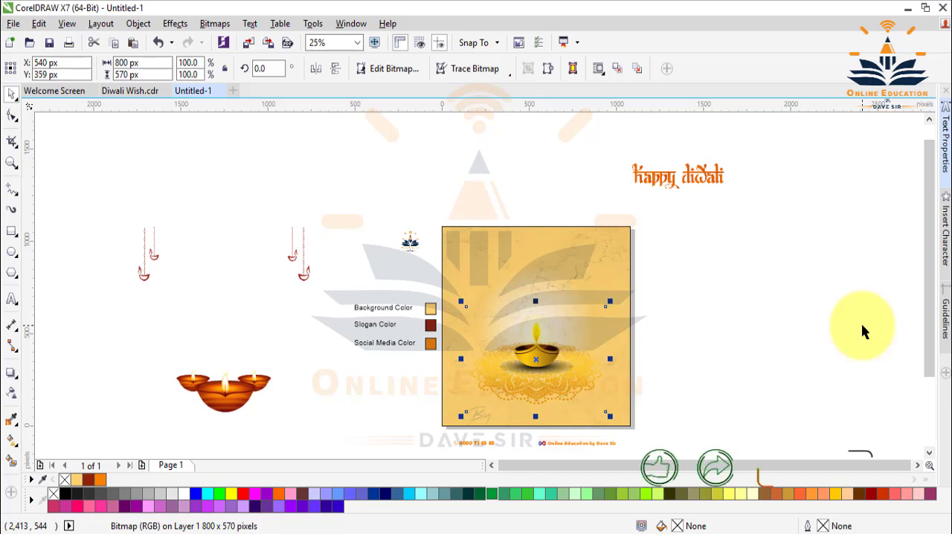
pyautogui.click(750, 304)
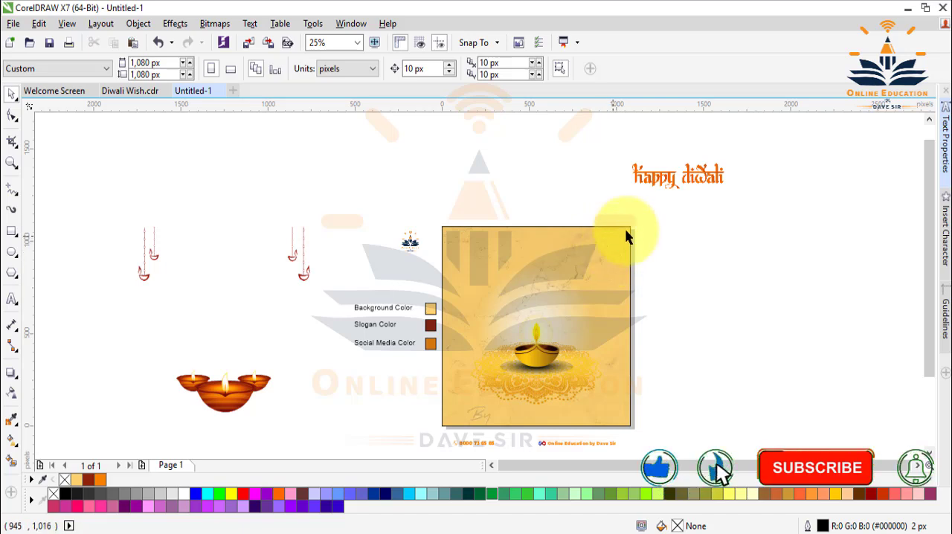
# Move the "happy diwali" lettering onto the square, just above the diya flame.
pyautogui.click(668, 183)
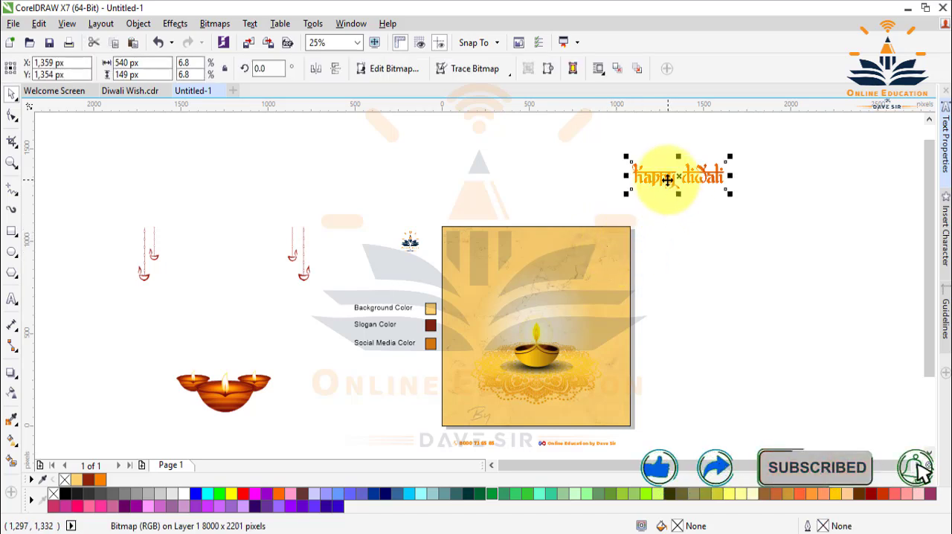
pyautogui.moveTo(669, 186); pyautogui.dragTo(527, 320)
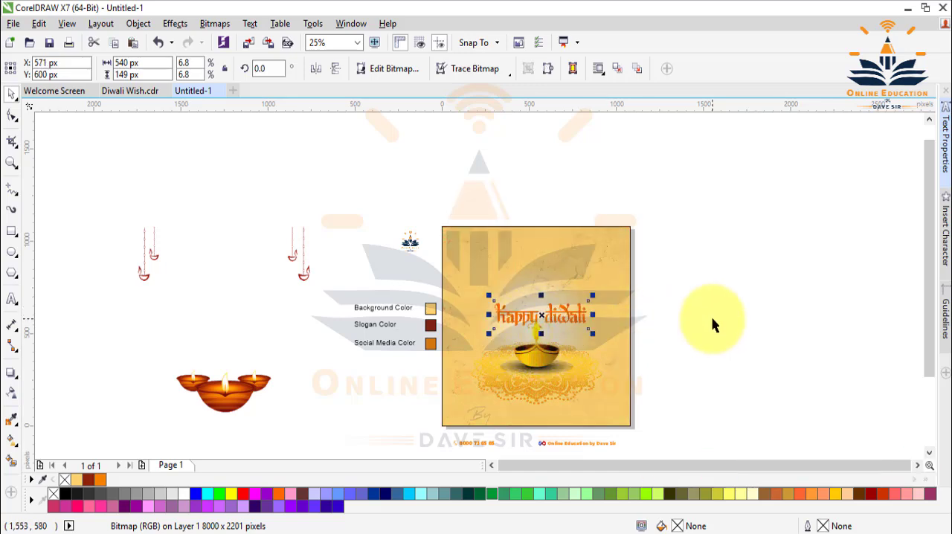
pyautogui.click(712, 323)
pyautogui.click(518, 325)
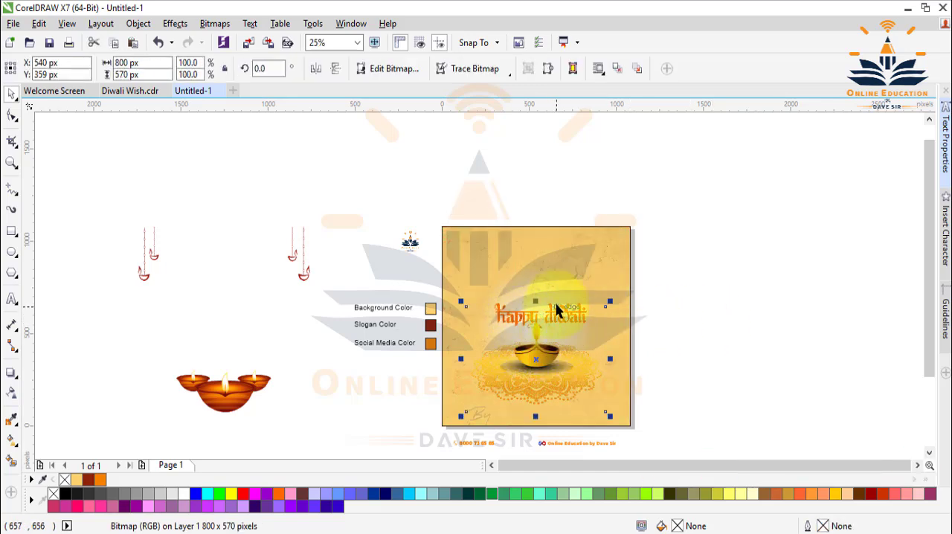
pyautogui.click(714, 268)
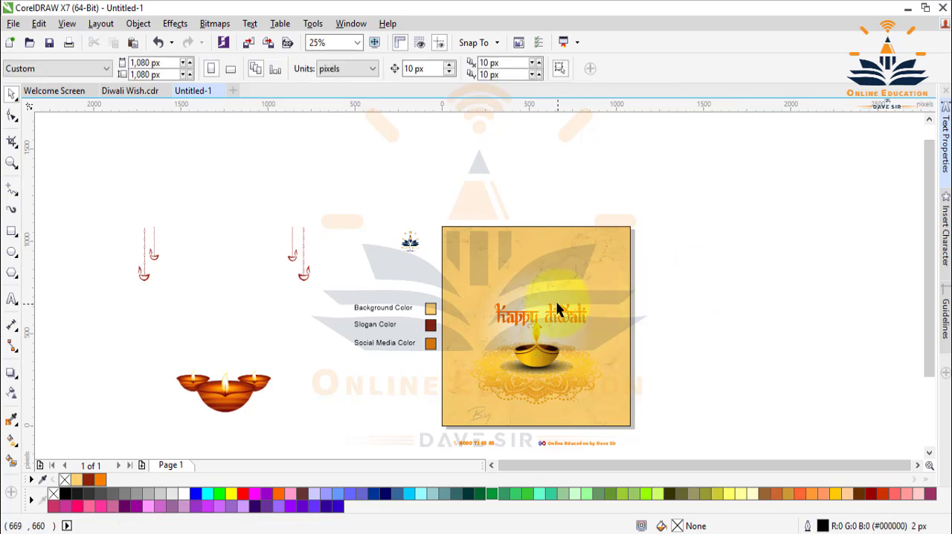
# Nudge the "happy diwali" lettering left and up to about X 531 px, Y 620 px.
pyautogui.click(550, 309)
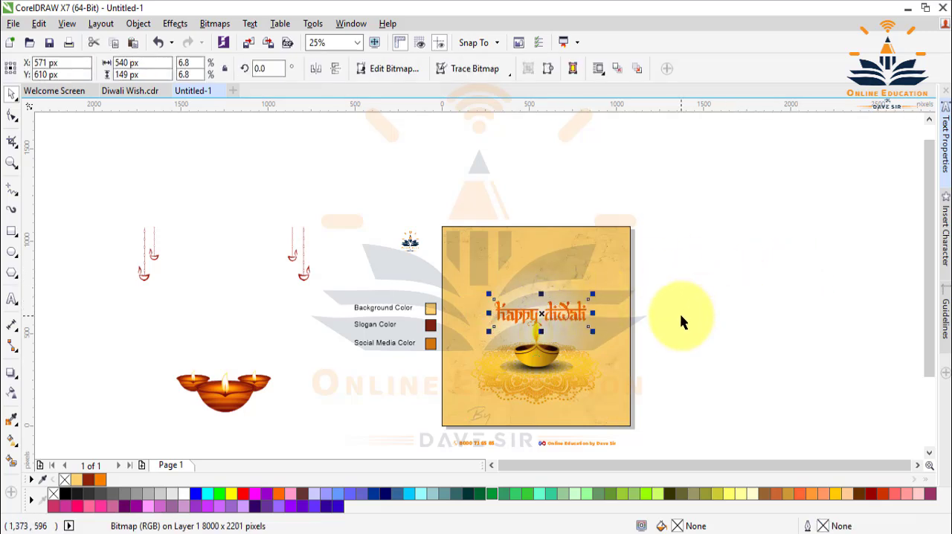
pyautogui.press('Left')
pyautogui.press('Left')
pyautogui.press('Left')
pyautogui.press('Up')
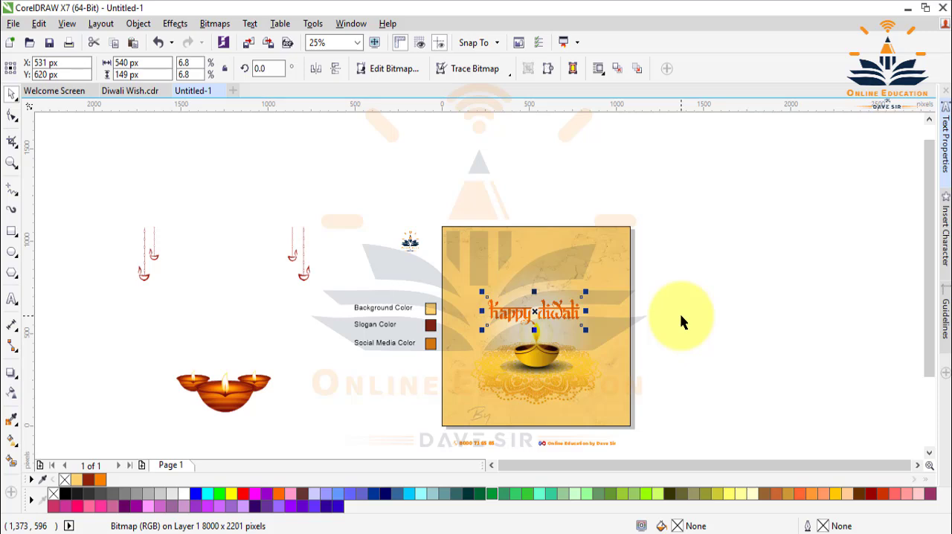
# Centre the "happy diwali" lettering horizontally on the background square.
pyautogui.keyDown('shift'); pyautogui.click(620, 284); pyautogui.keyUp('shift')
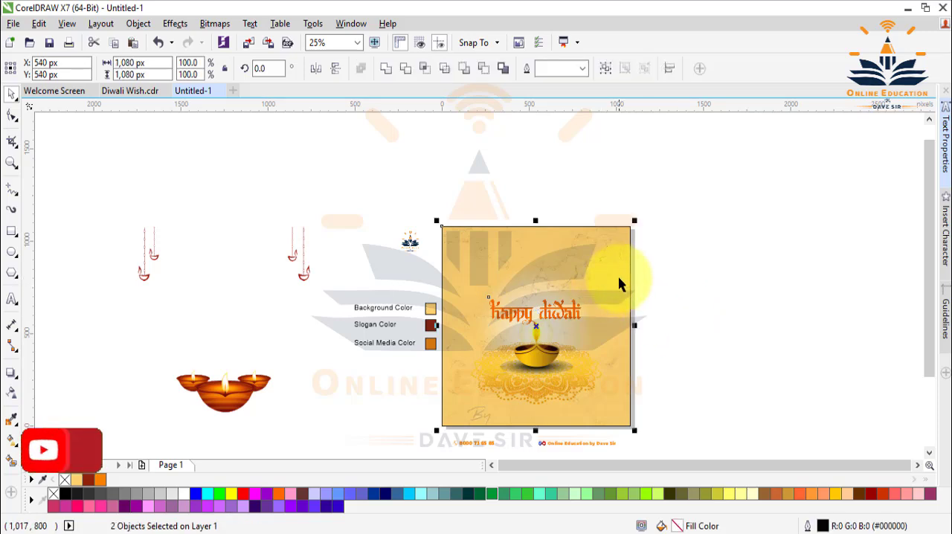
pyautogui.click(715, 283)
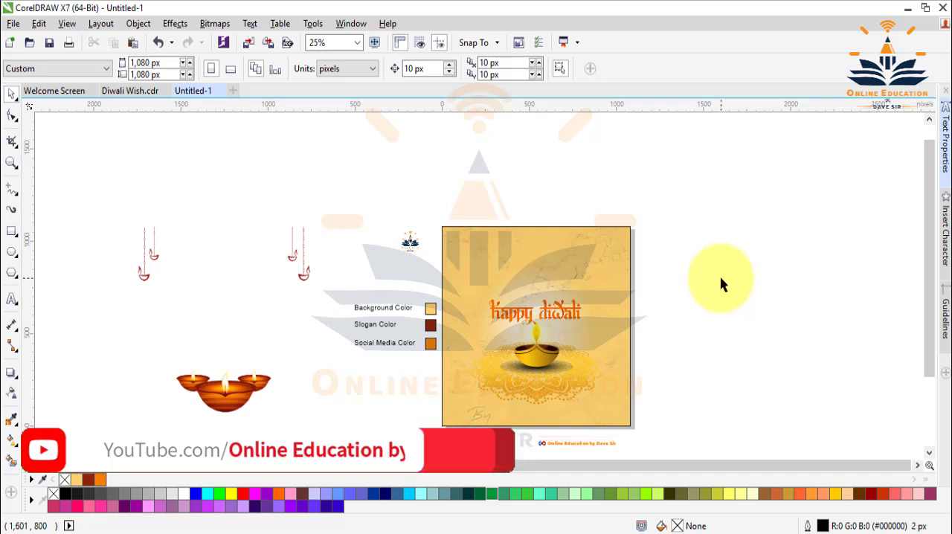
# Start an artistic text beside the square with the Gujarati first line "પ્રકાશનો આ તહેવાર".
pyautogui.click(11, 300)
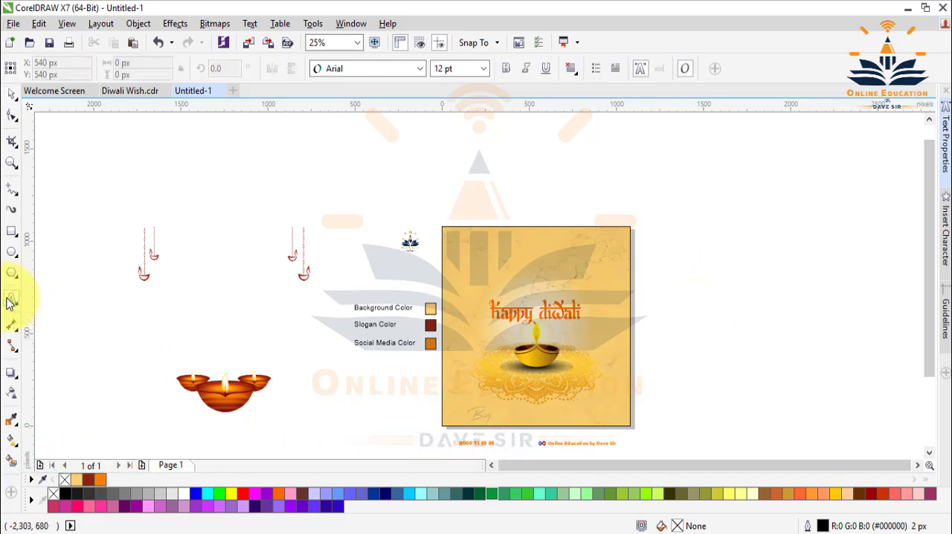
pyautogui.click(657, 245)
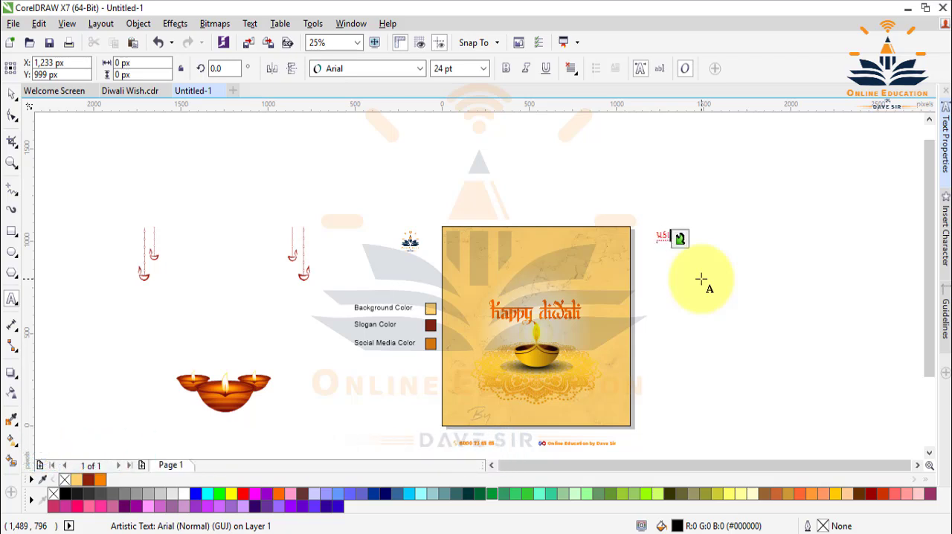
pyautogui.write('પ્રકાશ')
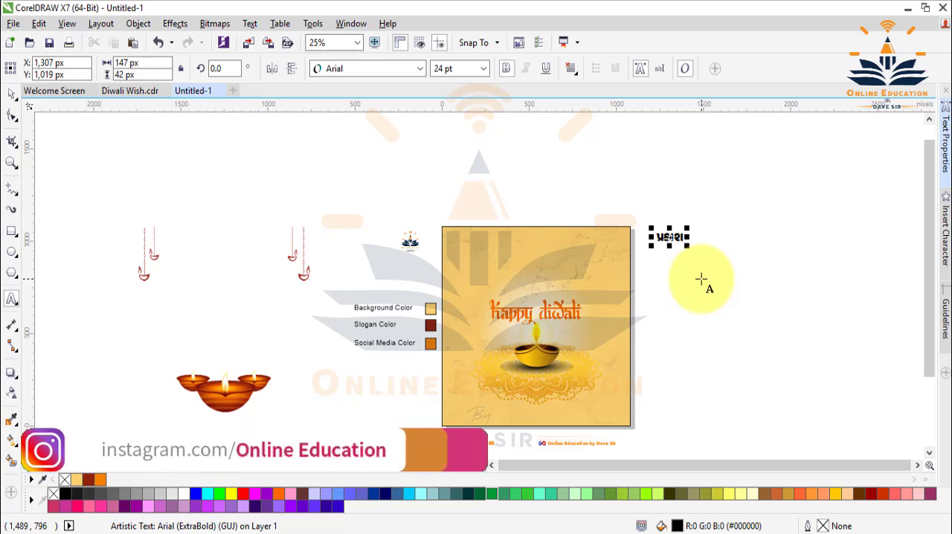
pyautogui.press('Escape')
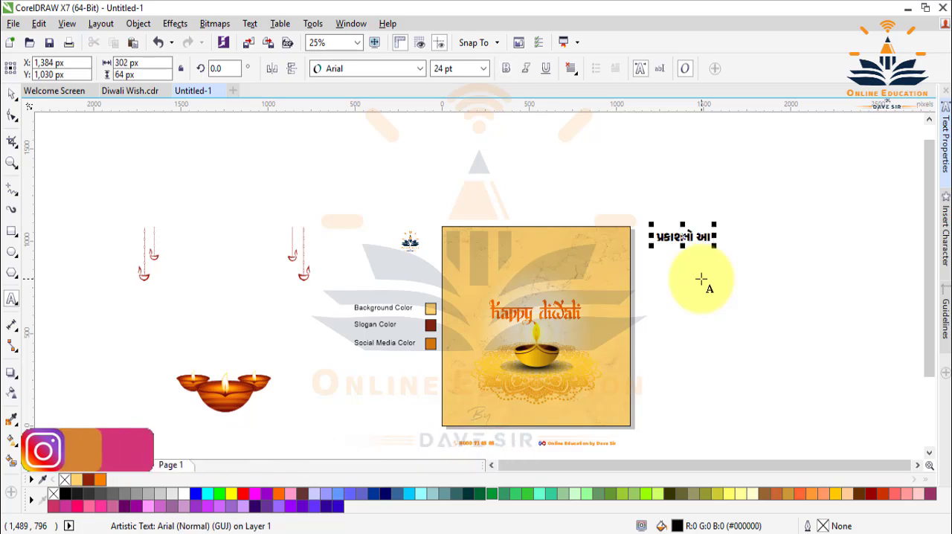
pyautogui.write('દ')
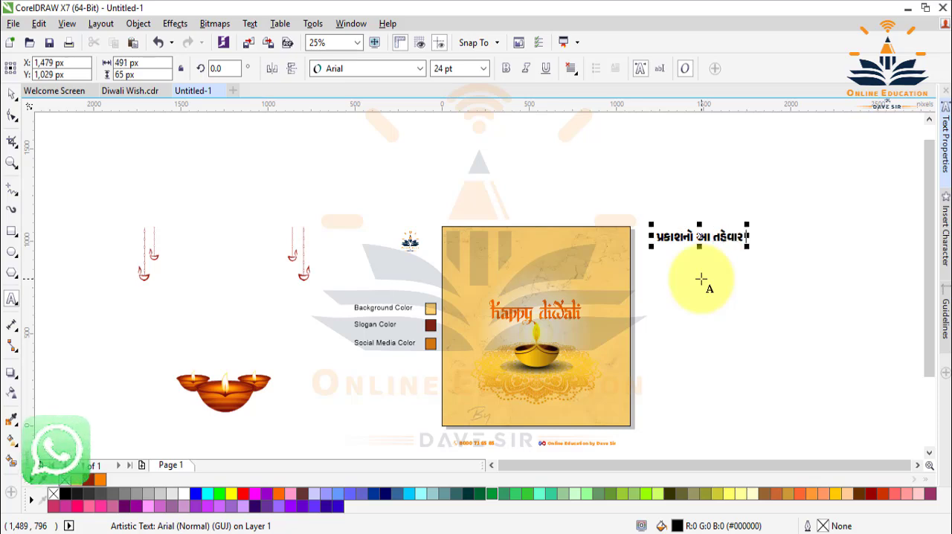
pyautogui.press('Return')
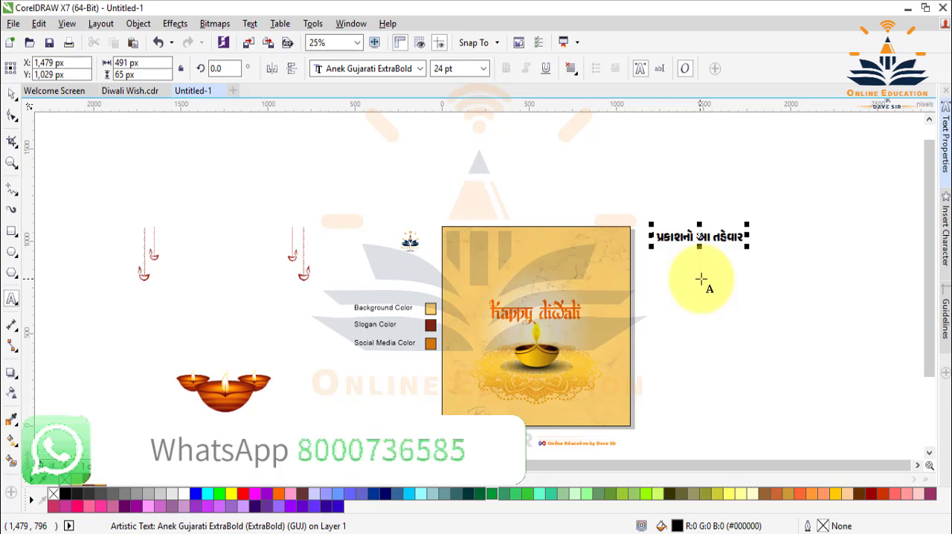
# Write the second greeting line "તમને અને તમારા પરિવારના" below the first.
pyautogui.write('તમને')
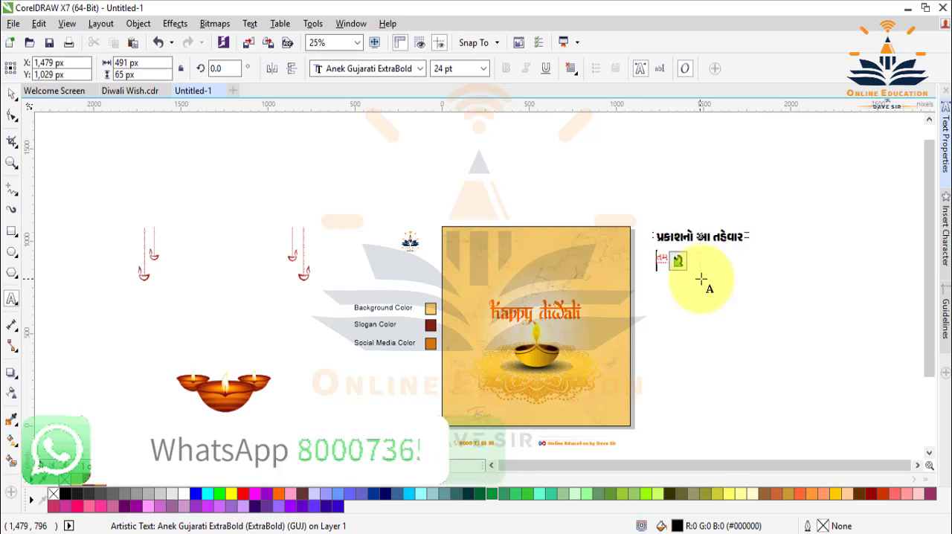
pyautogui.write(' અને')
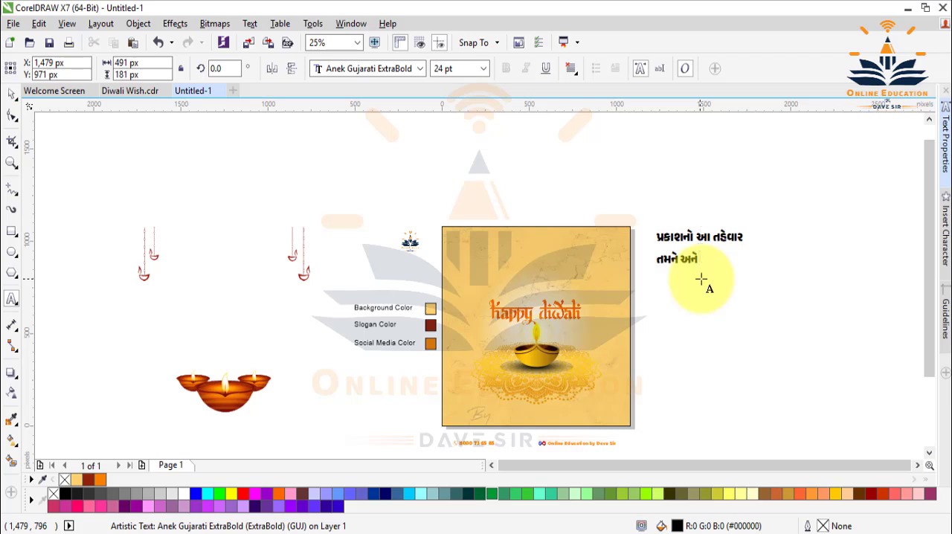
pyautogui.write(' તમાર')
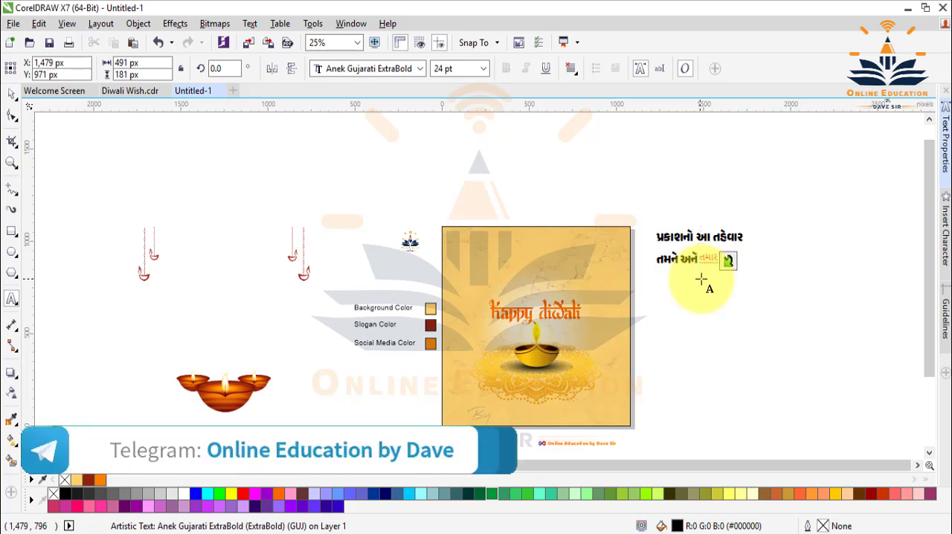
pyautogui.write('ા પરિવ')
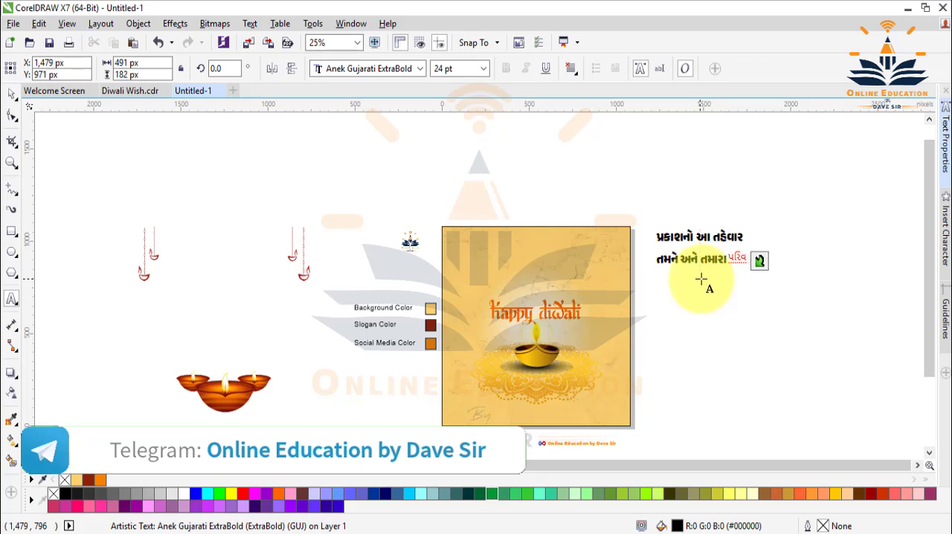
pyautogui.write('ના')
pyautogui.press('space')
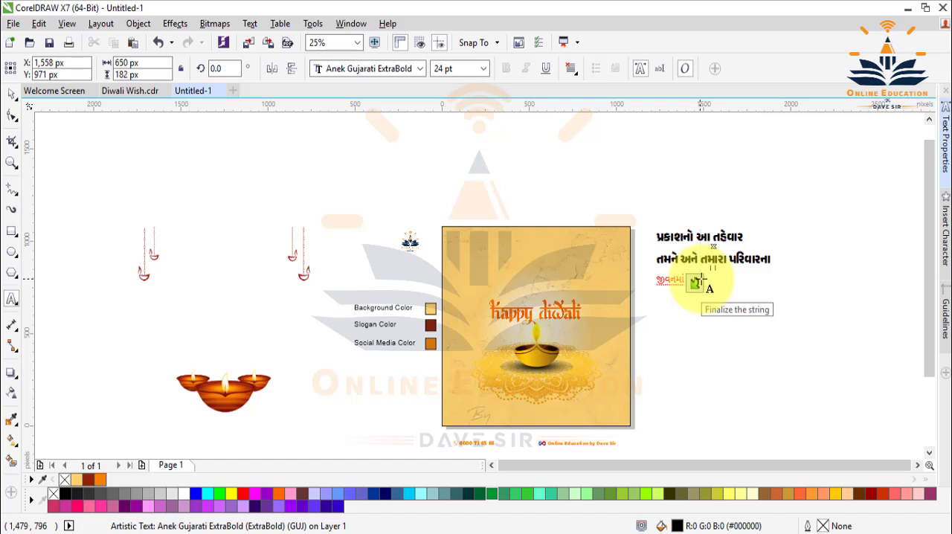
# Complete the greeting with the lines "જીવનમા ઉત્સાહ, સુખ અને તેજ લાવે.", the channel name, "YouTube Channel તરફથી" and "આપ સૌને".
pyautogui.click(698, 281)
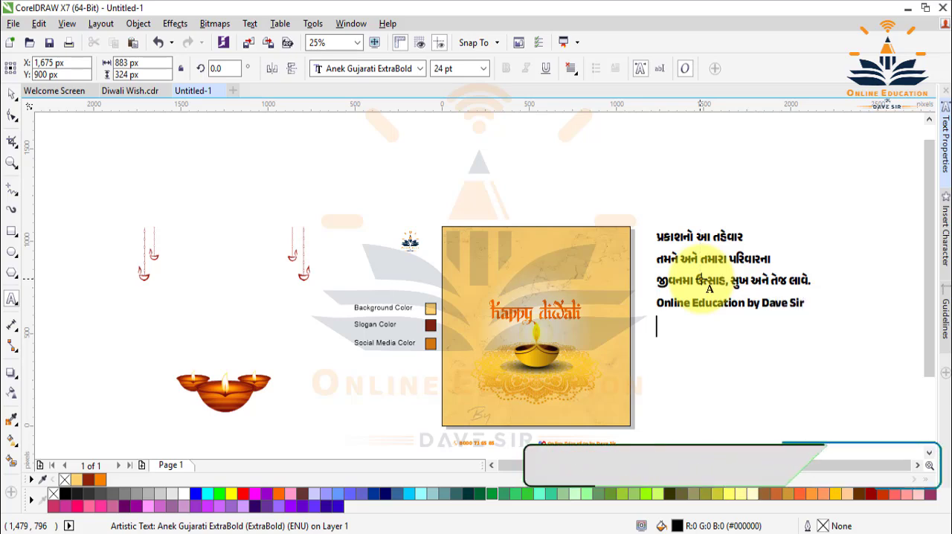
pyautogui.write('YouT')
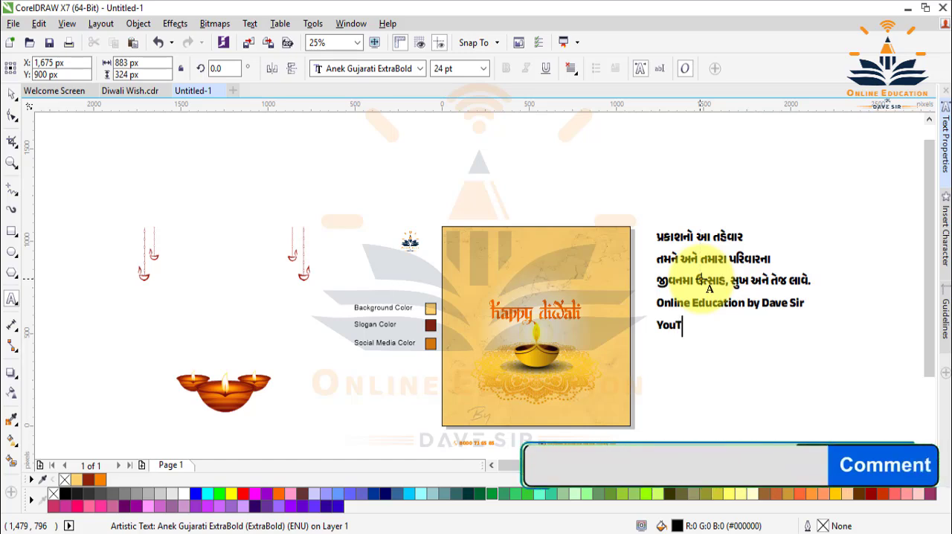
pyautogui.write('ube Channel તરફથી')
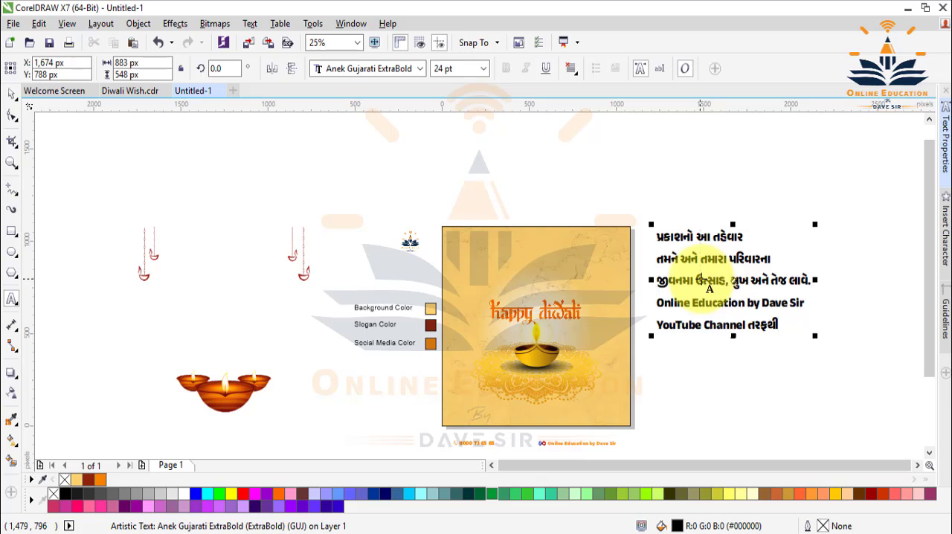
pyautogui.press('Return')
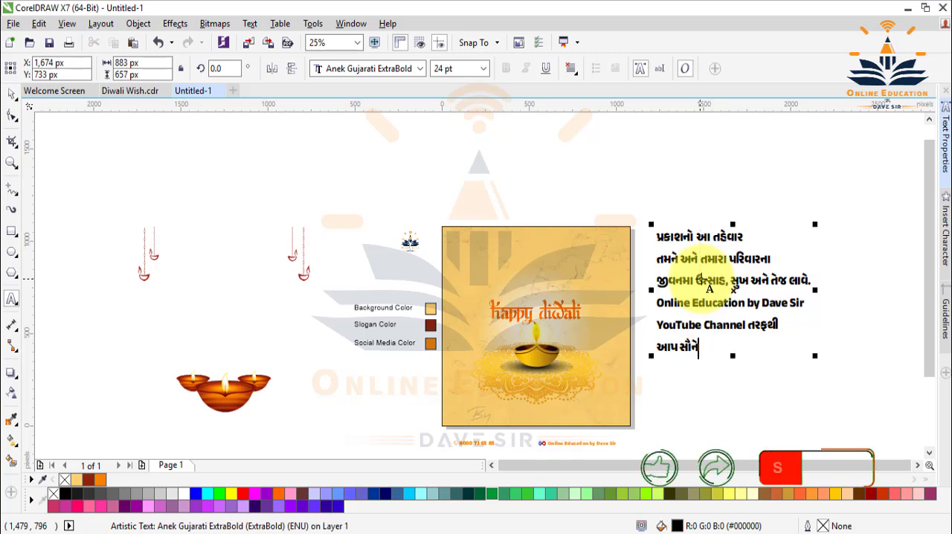
# Centre-align the entire greeting text and set its line spacing to 75%.
pyautogui.hotkey('ctrl', 'a')
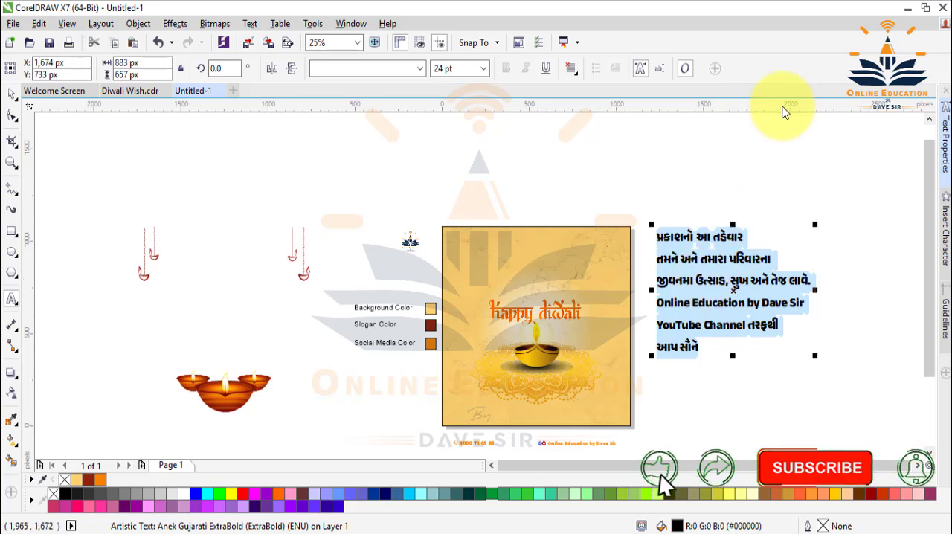
pyautogui.hotkey('ctrl', 'e')
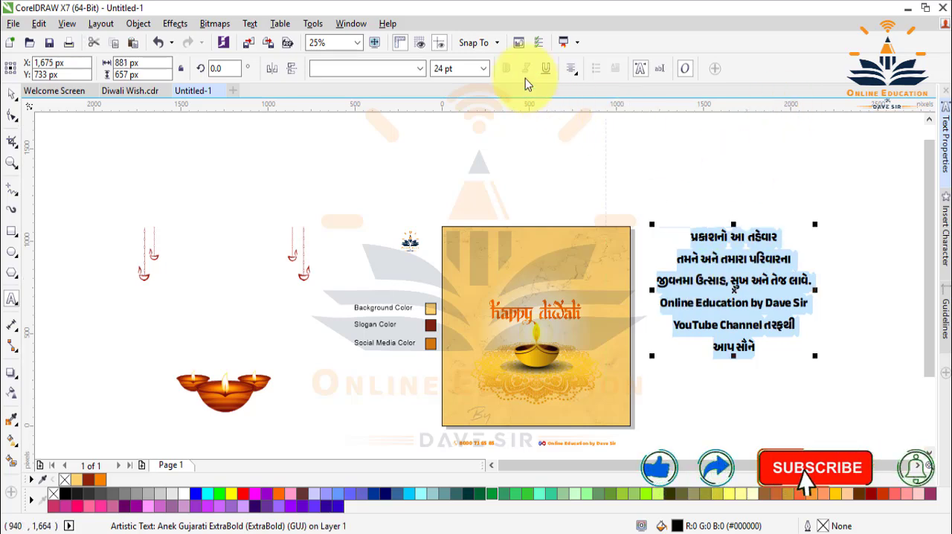
pyautogui.click(946, 134)
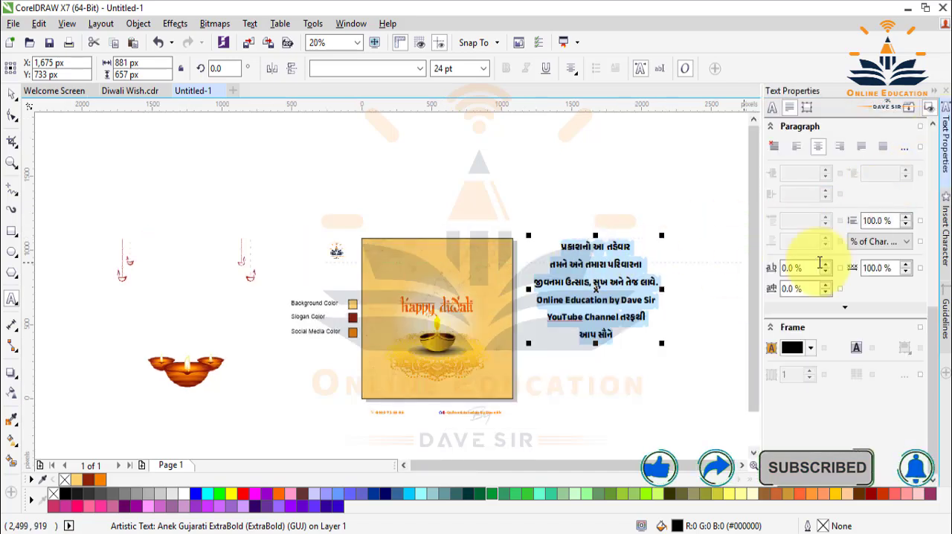
pyautogui.click(905, 224)
pyautogui.moveTo(902, 228); pyautogui.dragTo(902, 228)
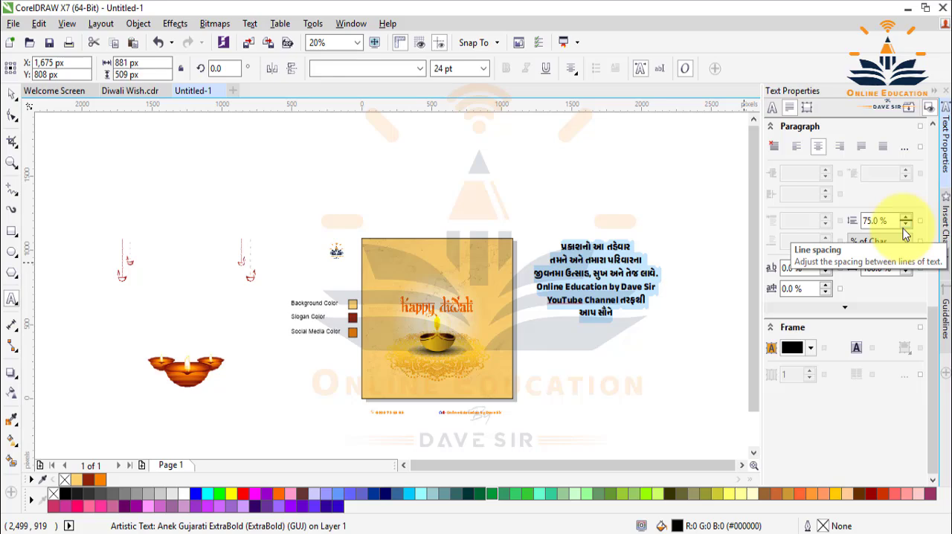
# Change the font of the whole greeting text to Anek Gujarati Medium.
pyautogui.click(416, 68)
pyautogui.click(426, 146)
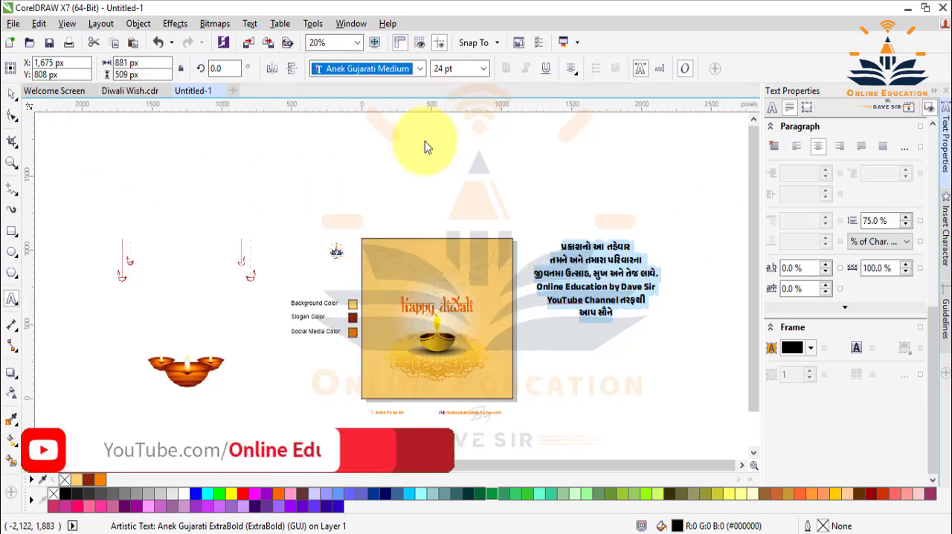
pyautogui.click(420, 69)
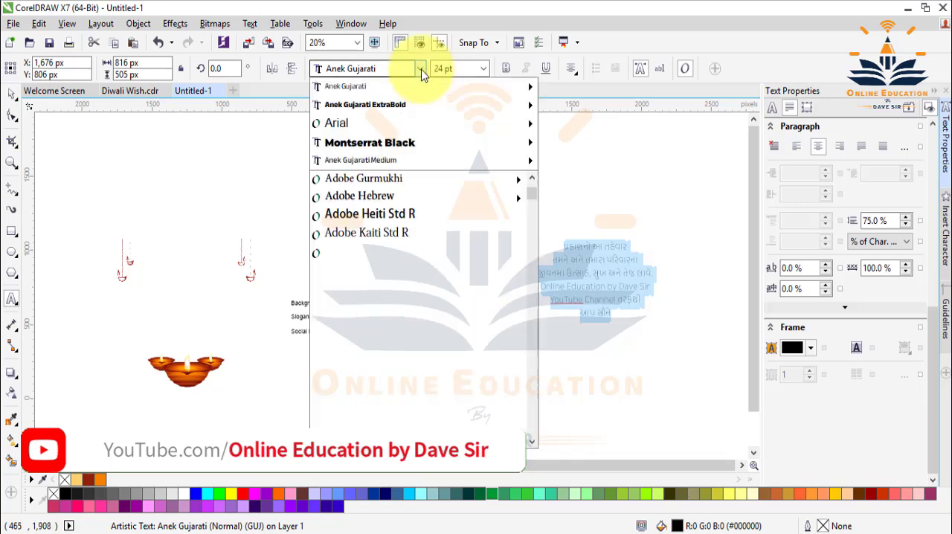
pyautogui.moveTo(438, 93)
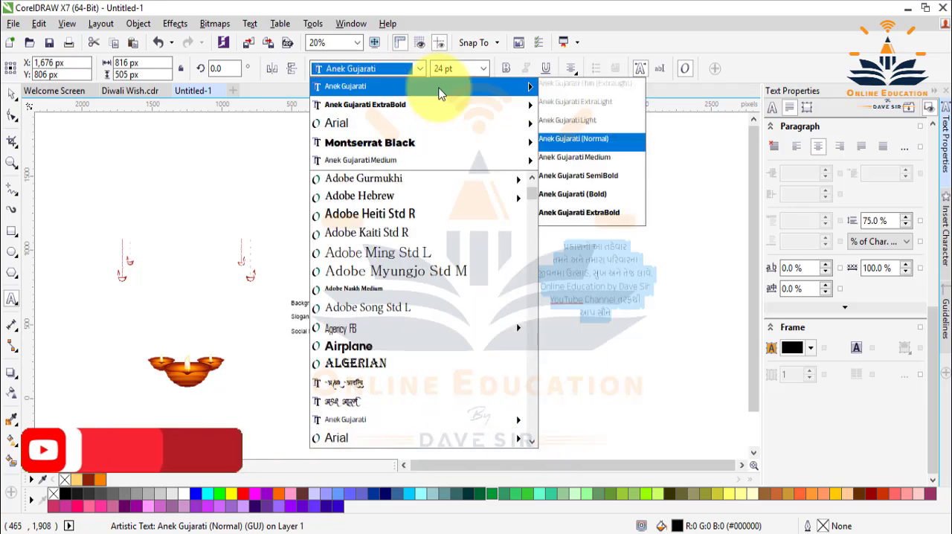
pyautogui.click(398, 165)
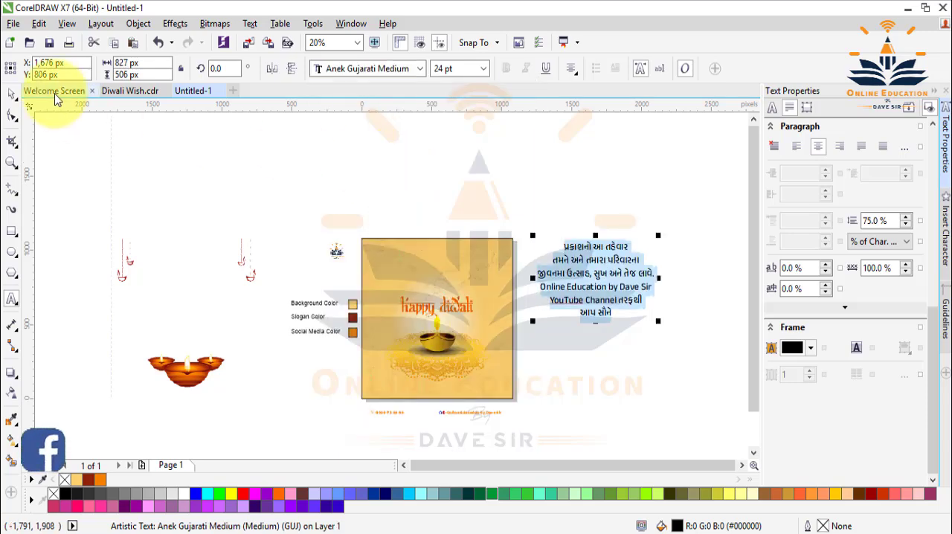
# Centre the greeting text horizontally on the background square.
pyautogui.click(12, 100)
pyautogui.click(557, 265)
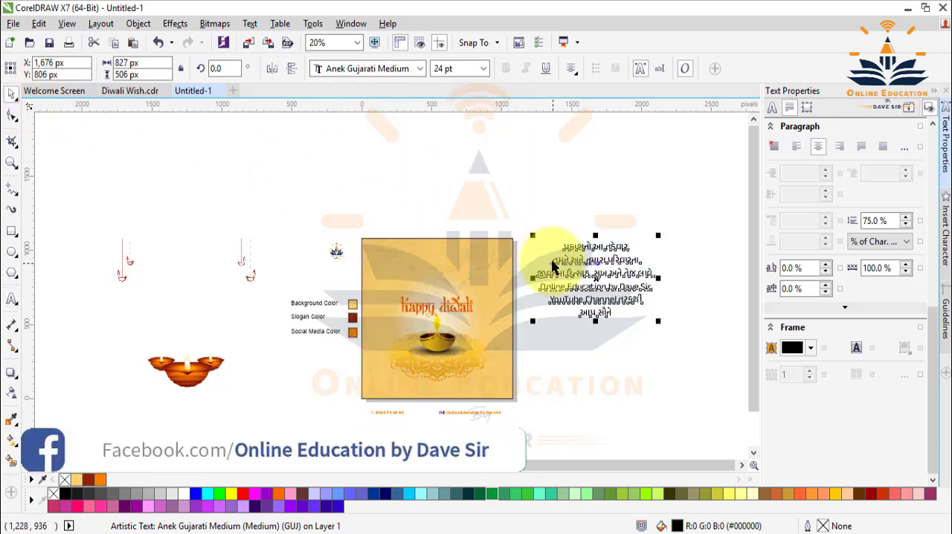
pyautogui.keyDown('shift'); pyautogui.click(487, 258); pyautogui.keyUp('shift')
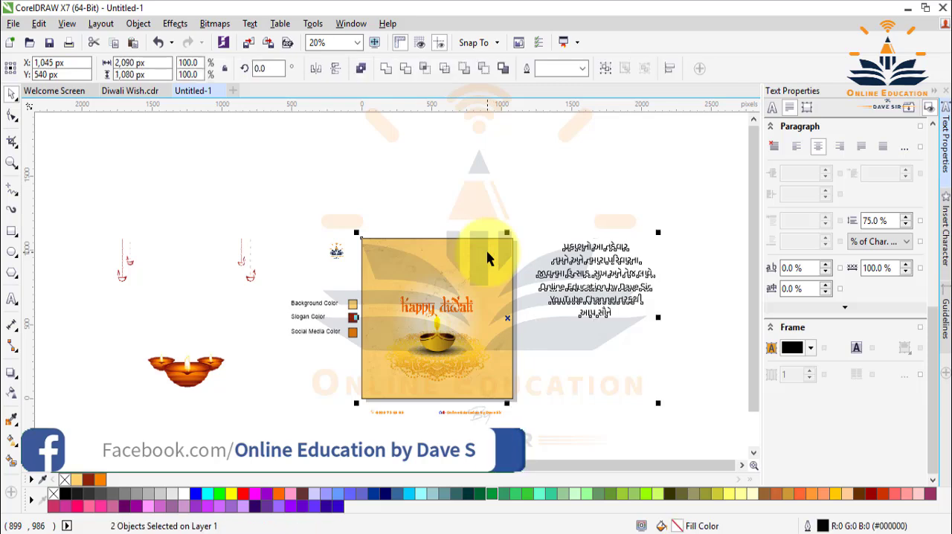
pyautogui.press('c')
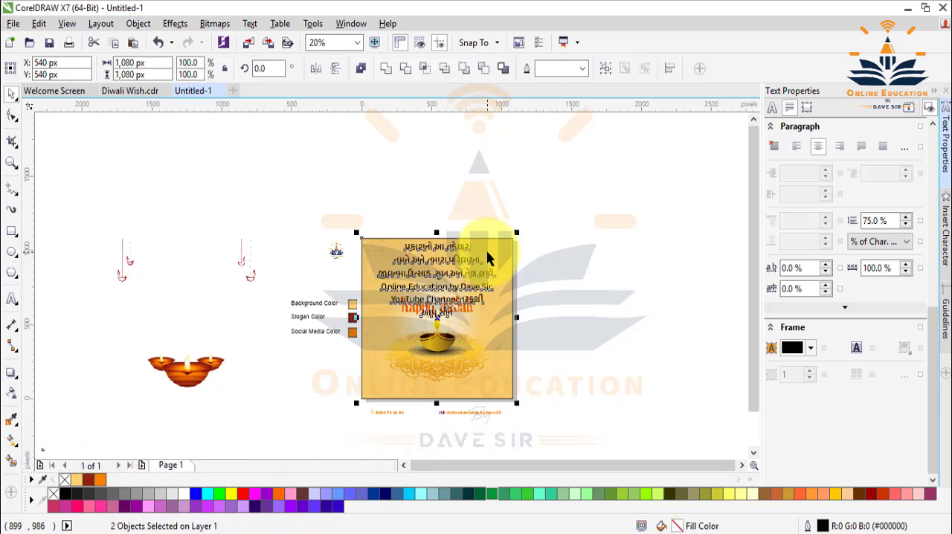
pyautogui.click(930, 96)
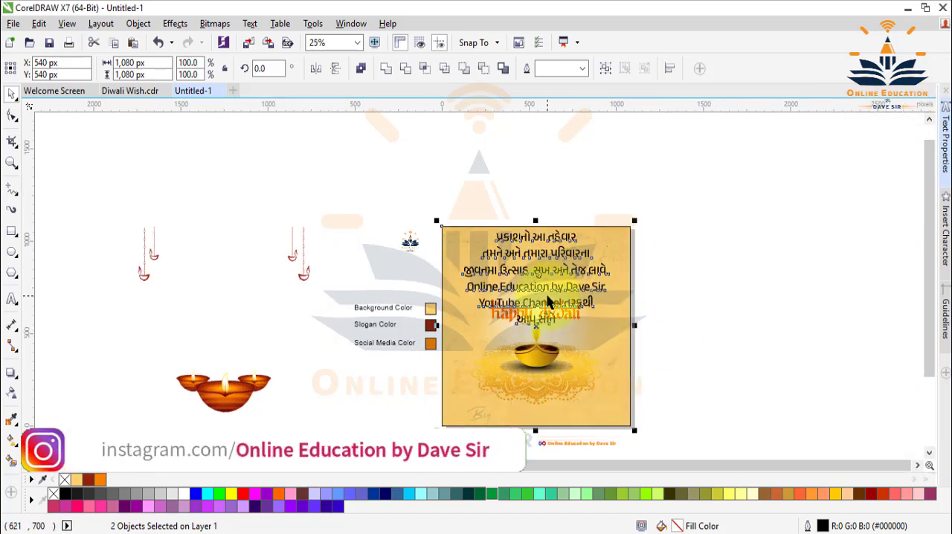
# Scale the greeting text down proportionally about its centre to about 523 × 320 px.
pyautogui.scroll(2, 570, 277)
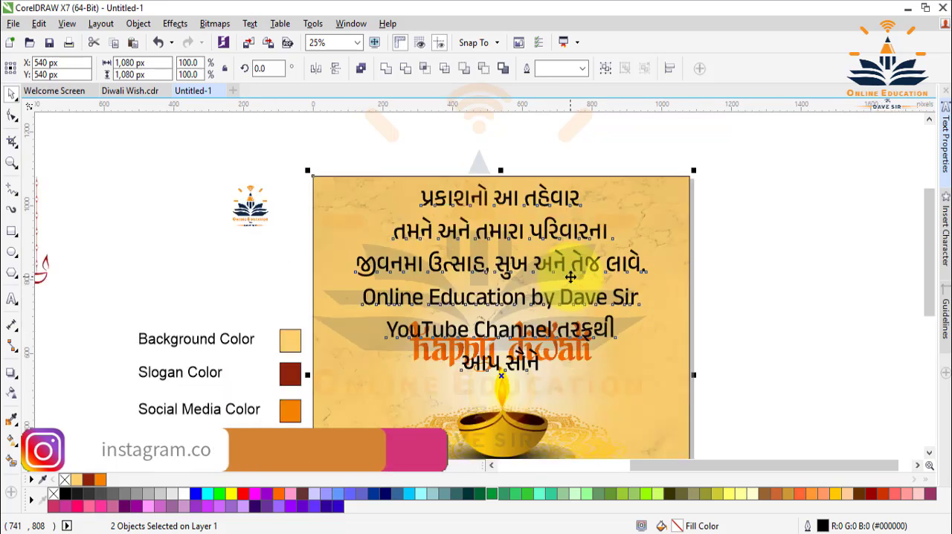
pyautogui.click(861, 240)
pyautogui.click(563, 212)
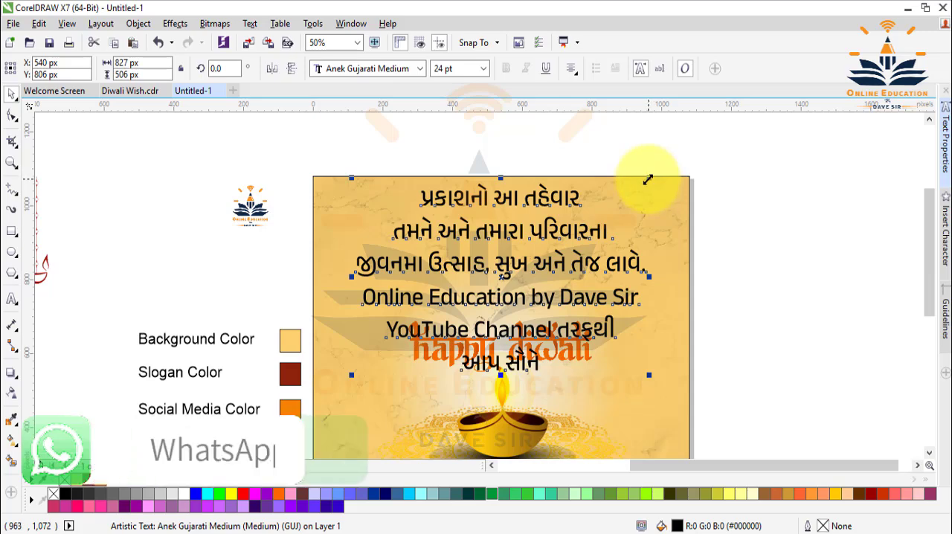
pyautogui.moveTo(646, 179); pyautogui.dragTo(612, 212)
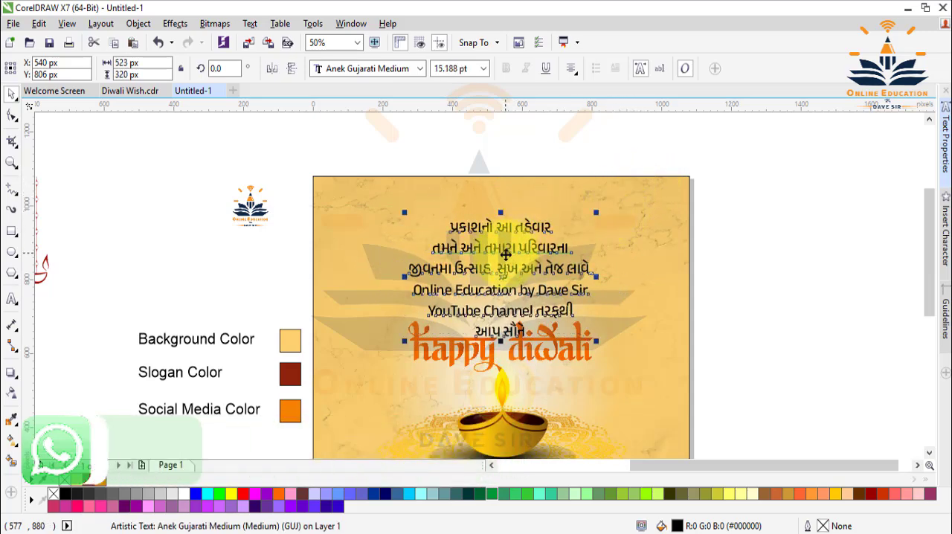
# Nudge the greeting text up to Y 866 px, above the "happy diwali" lettering, keeping it horizontally centred on the square.
pyautogui.press('Up')
pyautogui.press('Up')
pyautogui.press('Up')
pyautogui.press('Up')
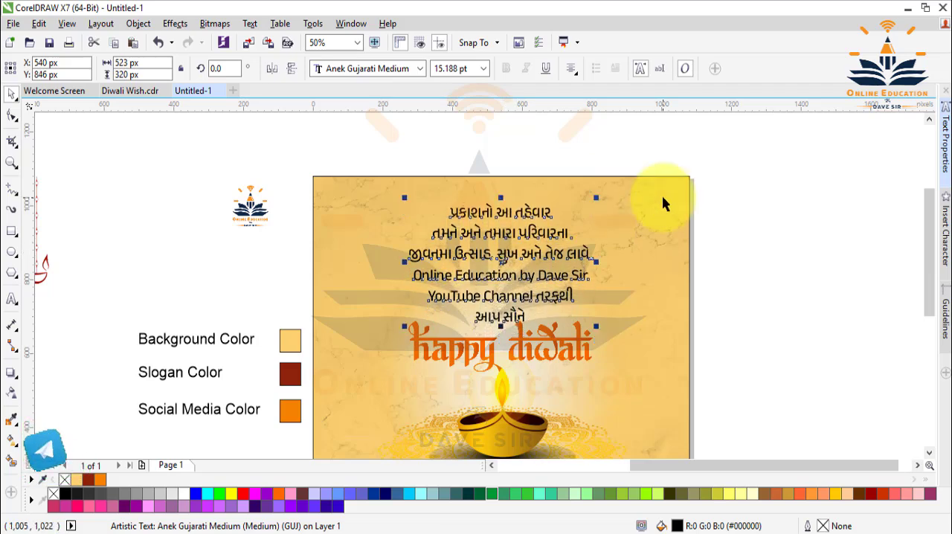
pyautogui.press('Up')
pyautogui.press('Up')
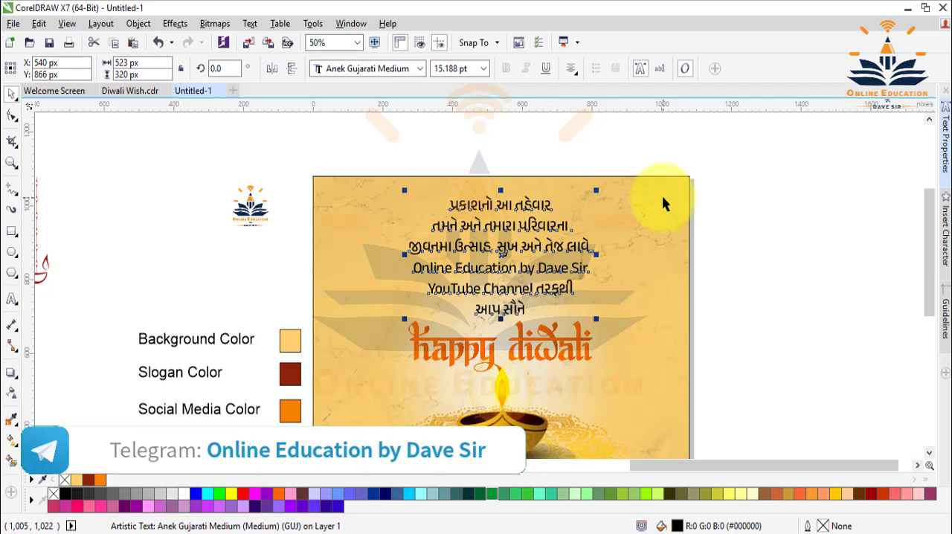
pyautogui.keyDown('shift'); pyautogui.click(666, 209); pyautogui.keyUp('shift')
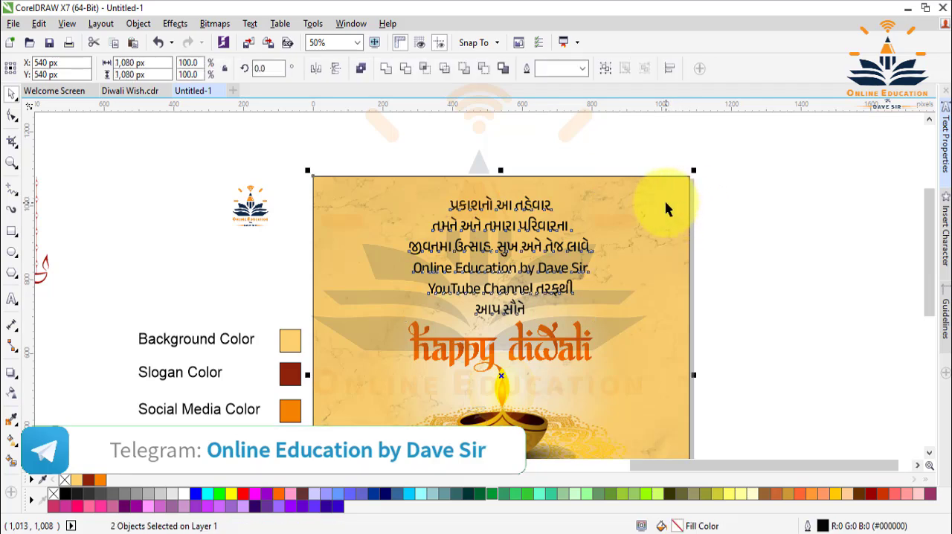
# Recolour the whole greeting text with the dark red slogan colour, R143 G35 B10.
pyautogui.click(760, 215)
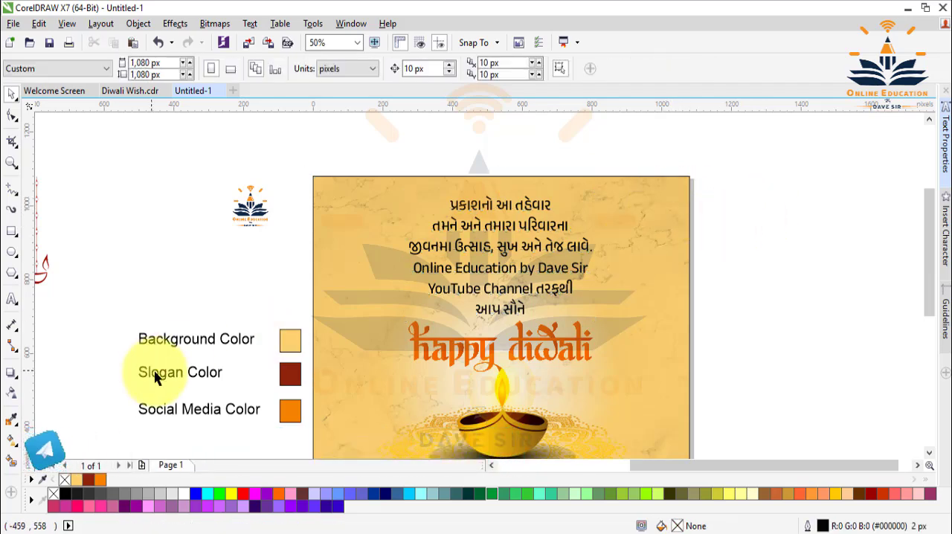
pyautogui.click(441, 253)
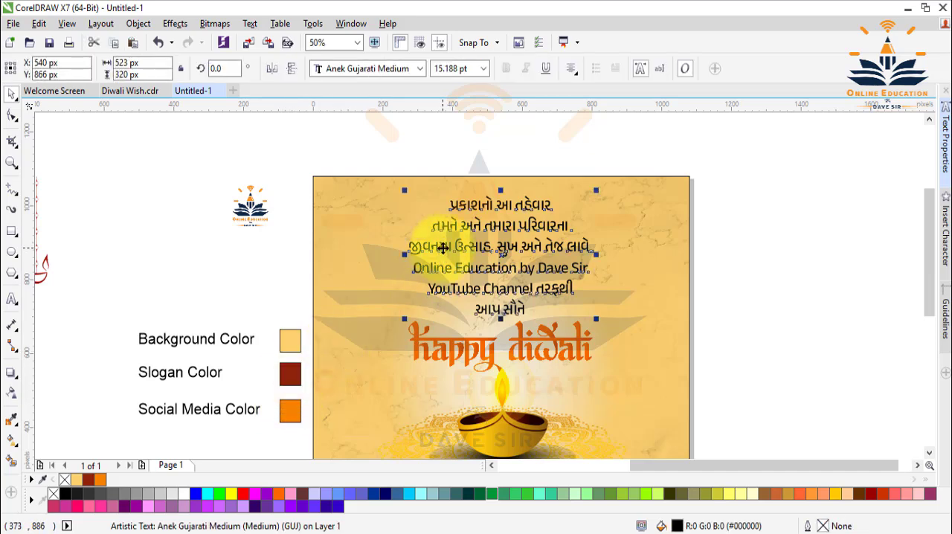
pyautogui.doubleClick(442, 248)
pyautogui.hotkey('ctrl', 'a')
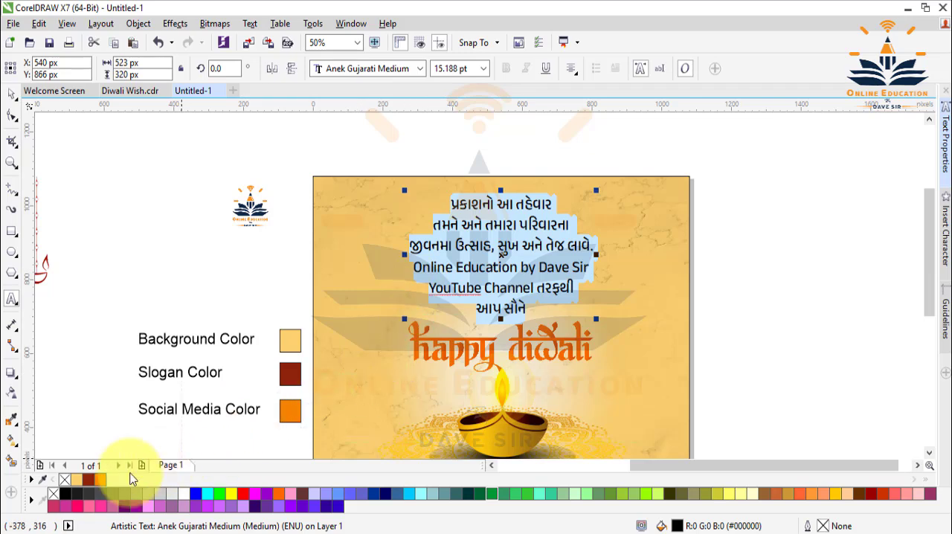
pyautogui.click(88, 478)
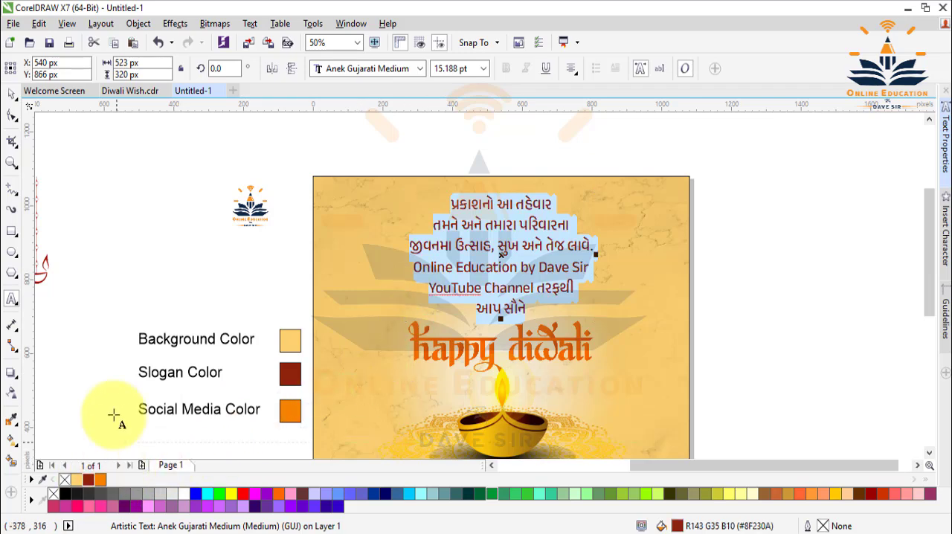
pyautogui.click(14, 96)
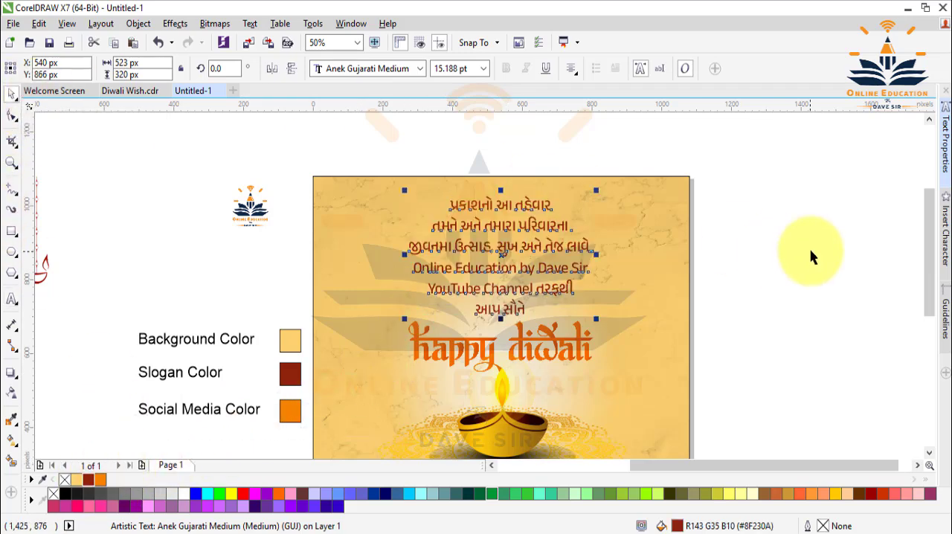
# Set the words પ્રકાશનો and તહેવાર in the first greeting line to Anek Gujarati ExtraBold.
pyautogui.doubleClick(470, 203)
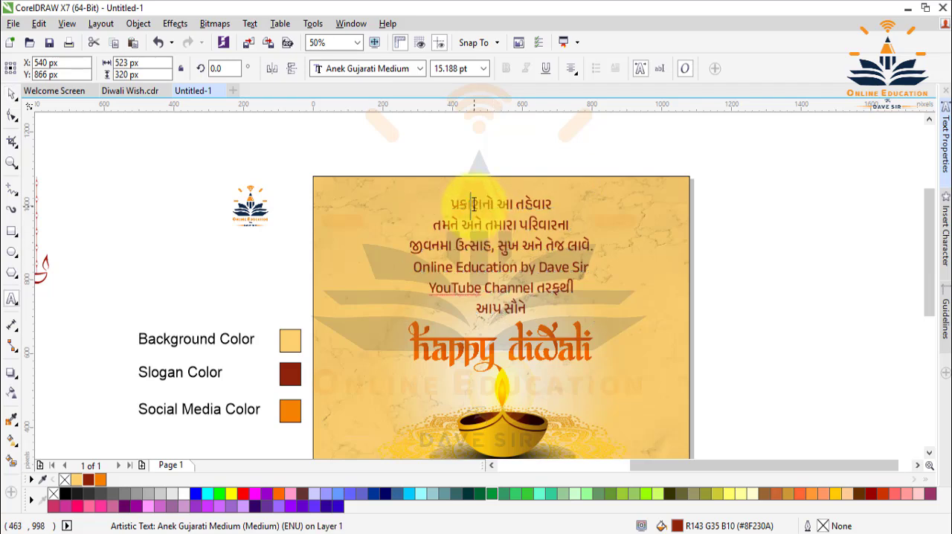
pyautogui.moveTo(449, 205); pyautogui.dragTo(488, 207)
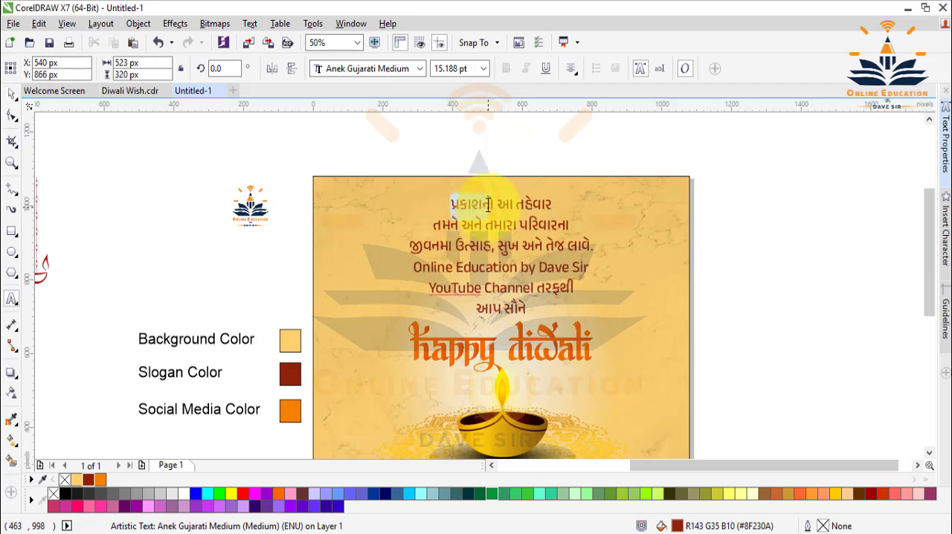
pyautogui.click(421, 67)
pyautogui.click(402, 142)
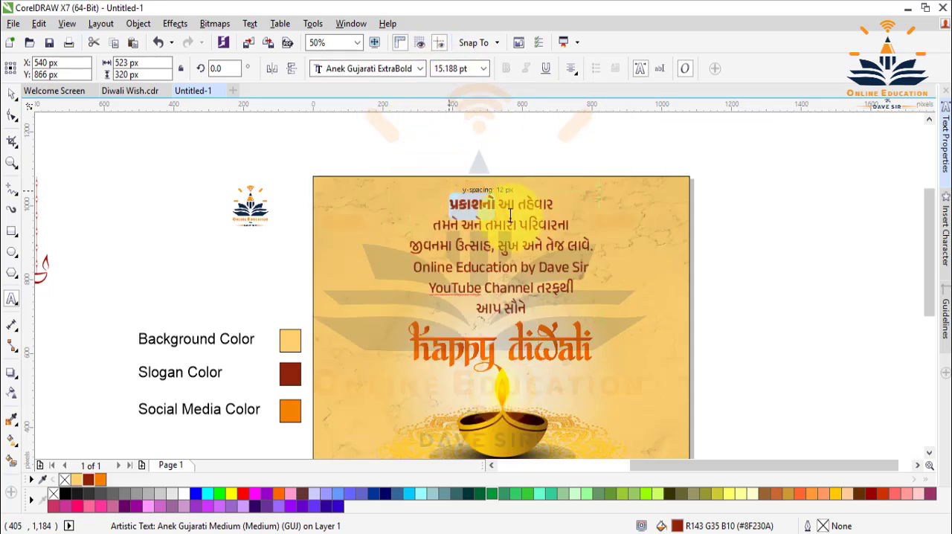
pyautogui.moveTo(518, 200); pyautogui.dragTo(553, 199)
pyautogui.click(421, 71)
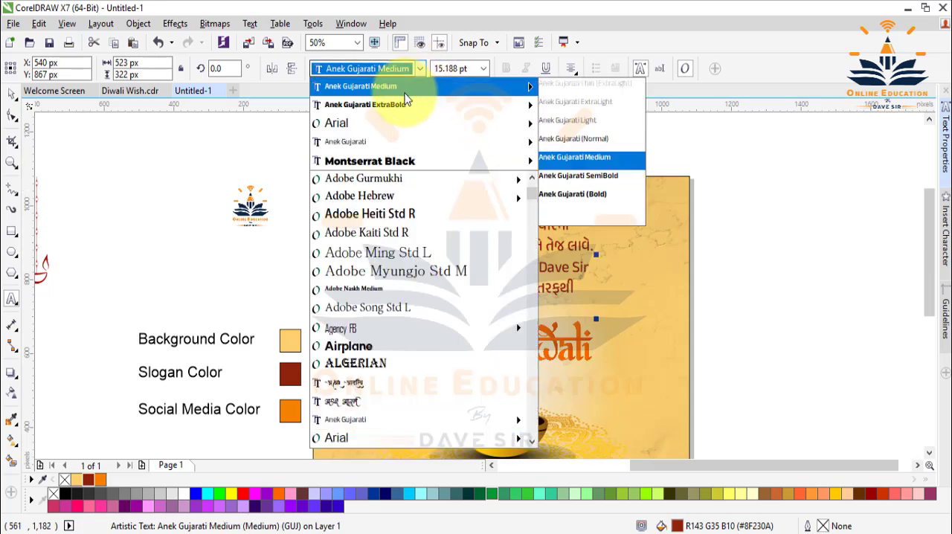
pyautogui.click(584, 236)
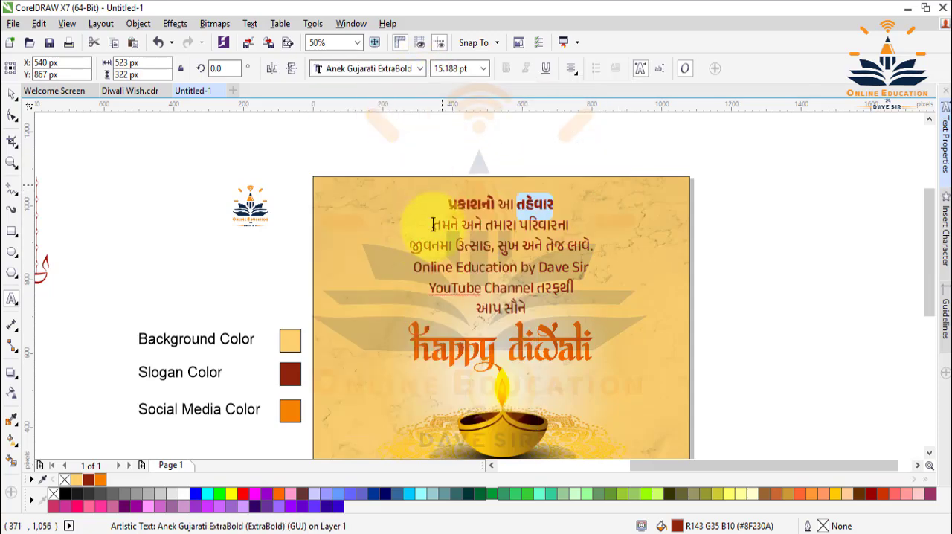
# Set the words તમને and તમારા in the second greeting line to Anek Gujarati ExtraBold.
pyautogui.moveTo(432, 223); pyautogui.dragTo(460, 223)
pyautogui.click(420, 69)
pyautogui.click(595, 170)
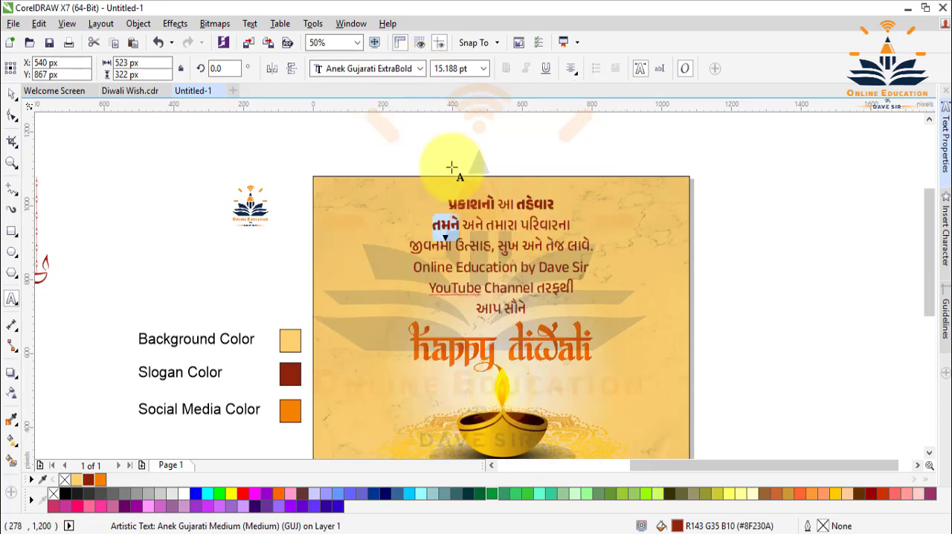
pyautogui.click(486, 224)
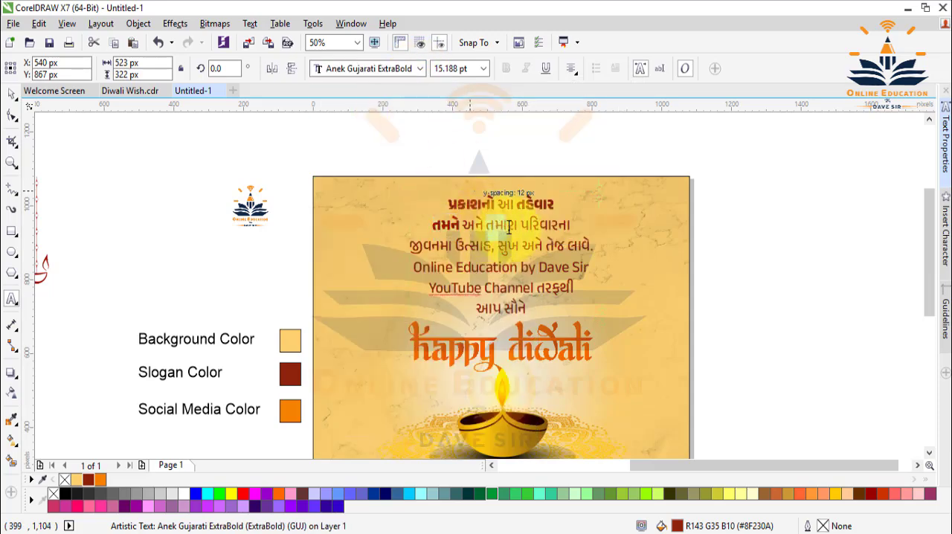
pyautogui.moveTo(517, 228); pyautogui.dragTo(517, 229)
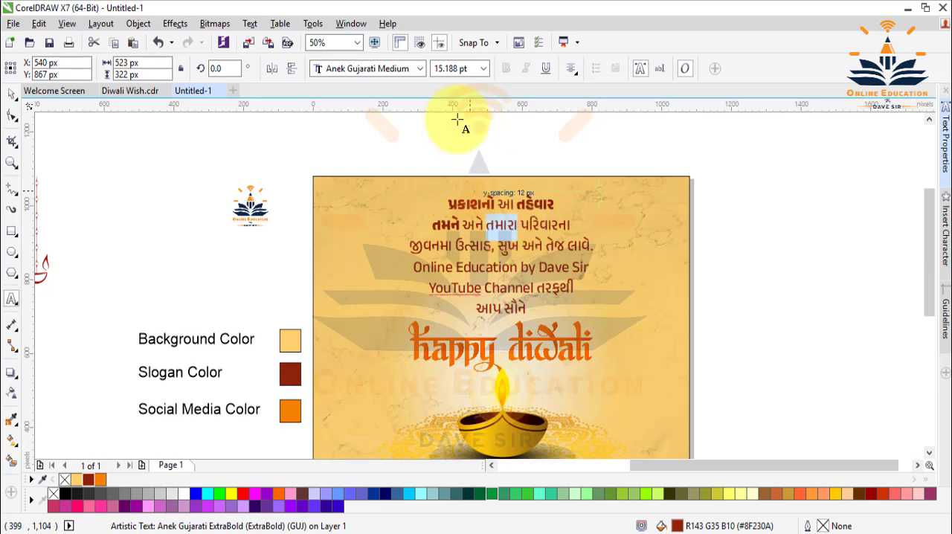
pyautogui.click(420, 68)
pyautogui.click(400, 106)
# Set the words ઉત્સાહ, સુખ and તેજ in the third greeting line to Anek Gujarati ExtraBold.
pyautogui.click(421, 247)
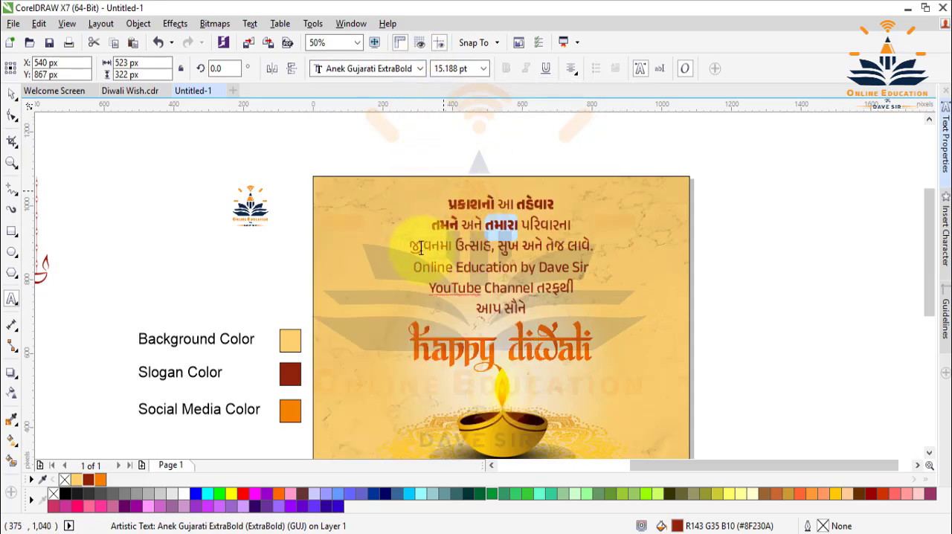
pyautogui.moveTo(456, 246); pyautogui.dragTo(490, 244)
pyautogui.click(415, 72)
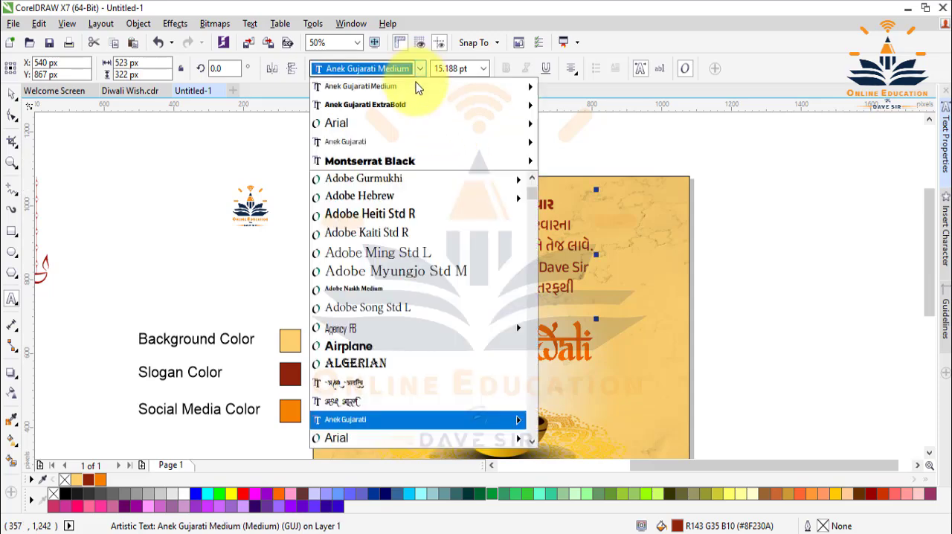
pyautogui.click(400, 112)
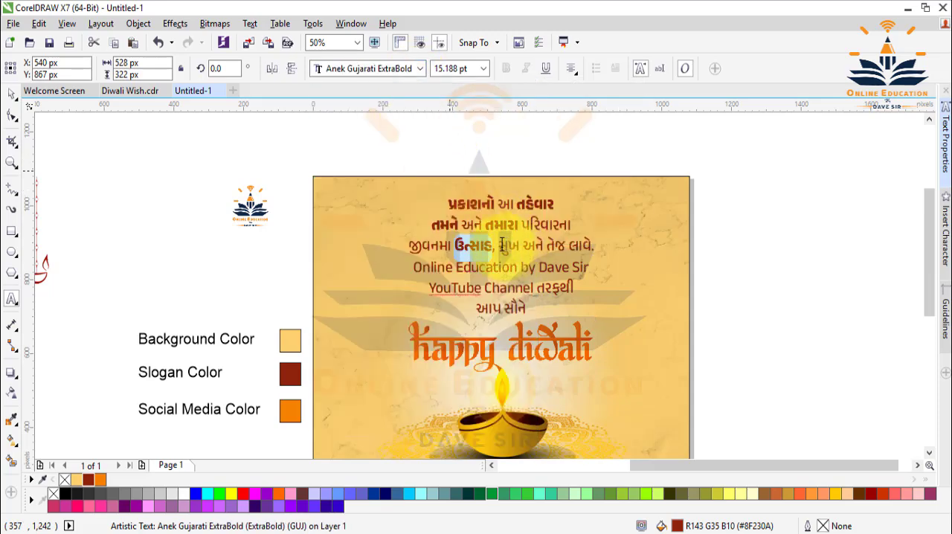
pyautogui.click(512, 246)
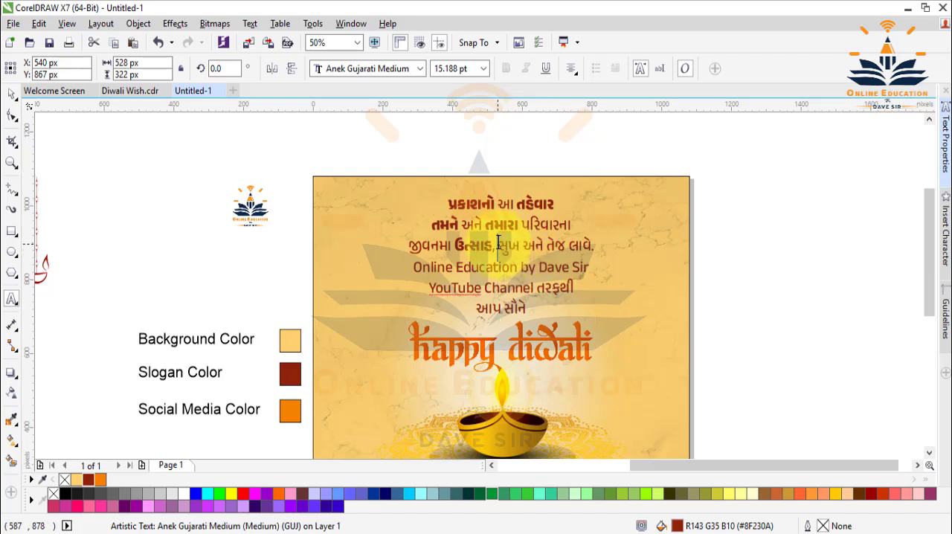
pyautogui.click(518, 246)
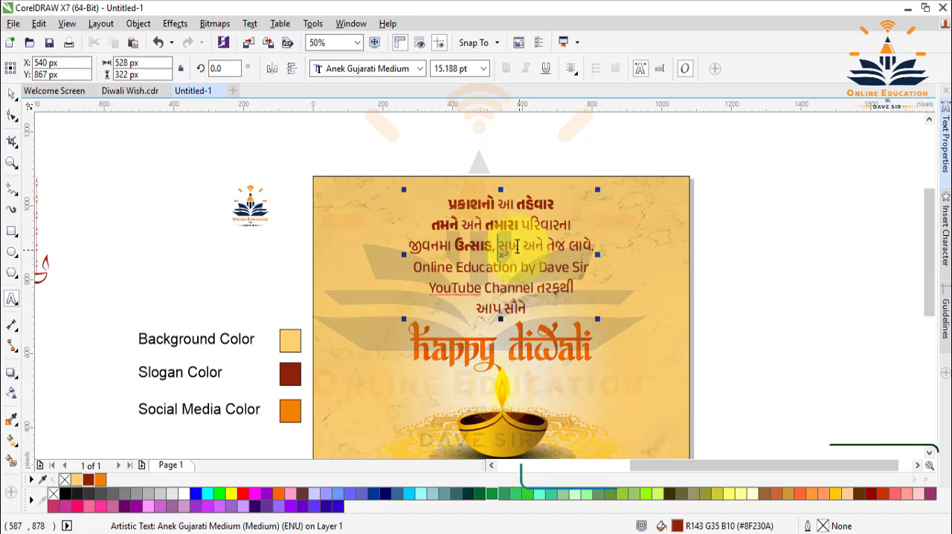
pyautogui.click(420, 67)
pyautogui.click(408, 105)
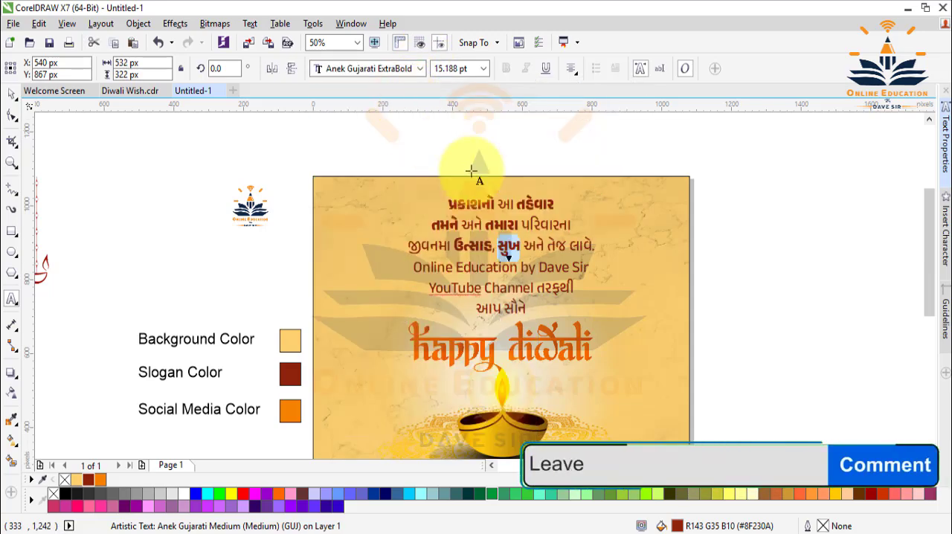
pyautogui.click(547, 245)
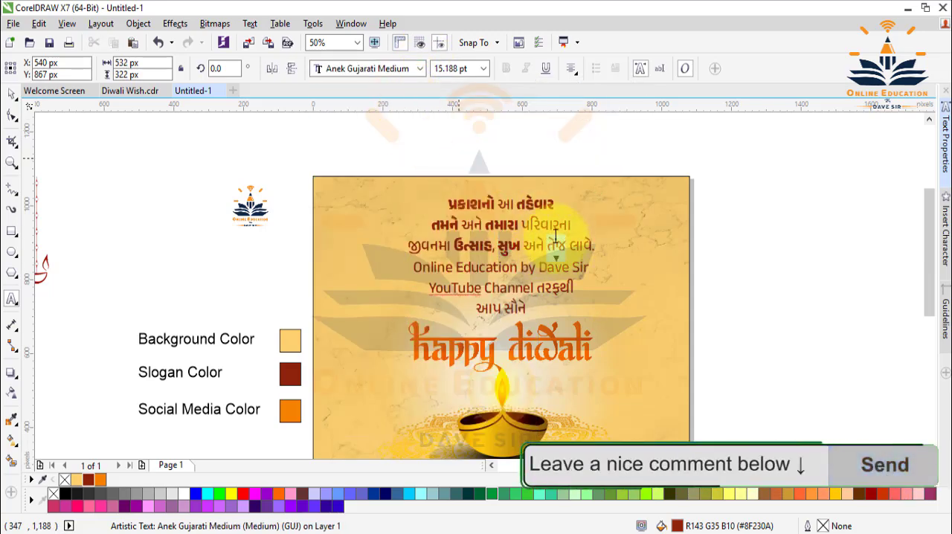
pyautogui.moveTo(548, 245); pyautogui.dragTo(567, 244)
pyautogui.click(420, 68)
pyautogui.click(408, 104)
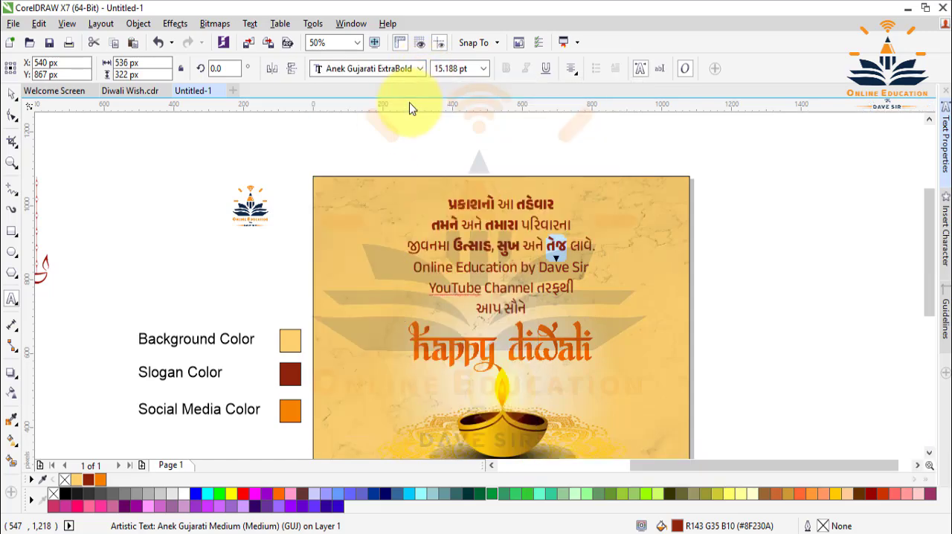
# Set the whole fourth greeting line with the channel name to Anek Gujarati ExtraBold and deselect the text.
pyautogui.moveTo(411, 269); pyautogui.dragTo(591, 268)
pyautogui.click(420, 68)
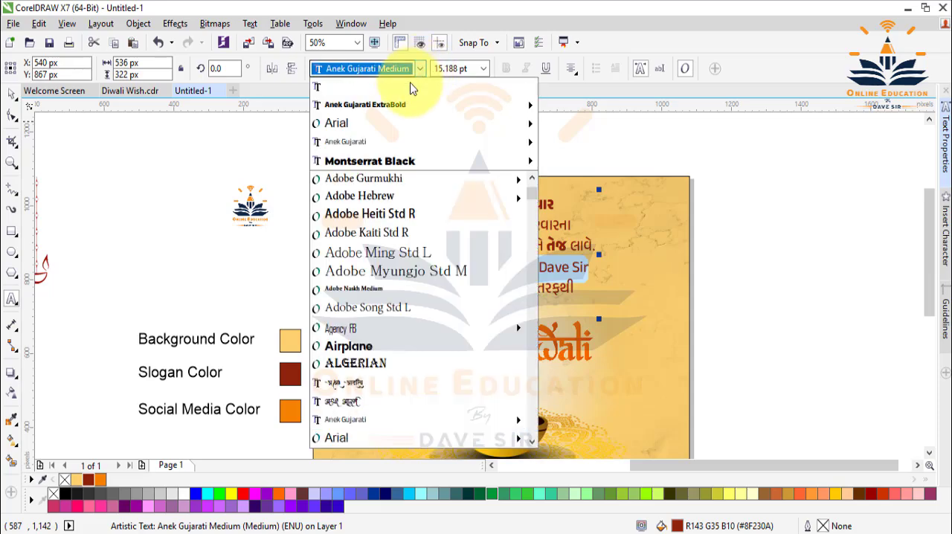
pyautogui.click(396, 104)
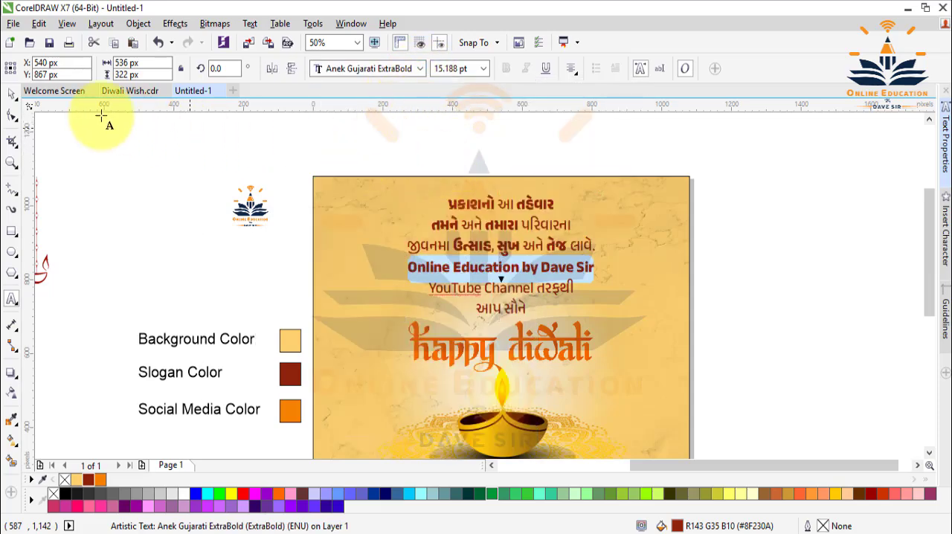
pyautogui.click(14, 91)
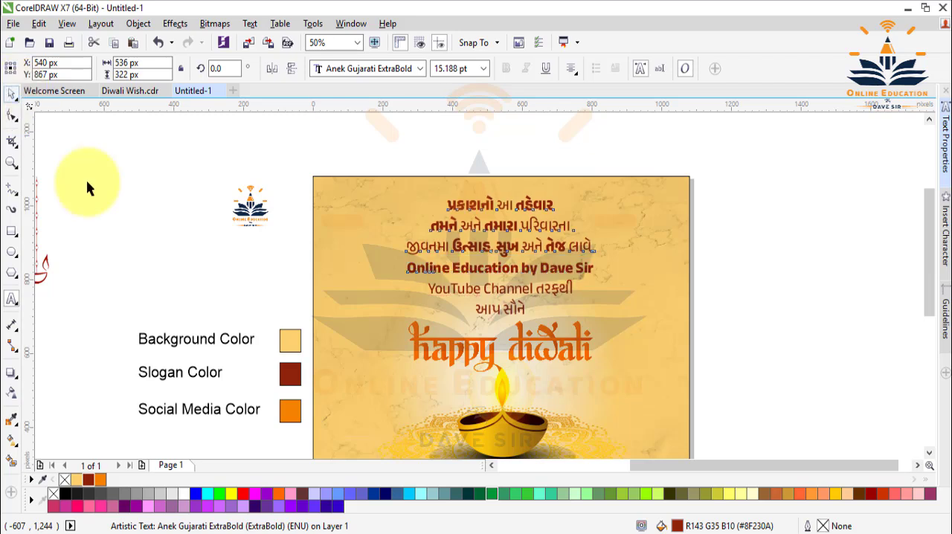
pyautogui.click(226, 272)
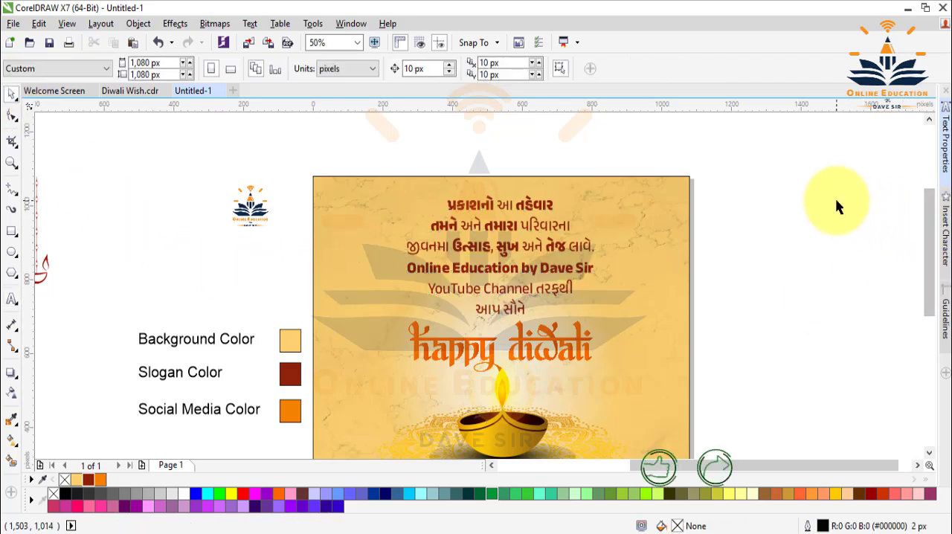
# Move the phone and social media contact details straight up onto the lower edge of the background square, to Y 46 px.
pyautogui.click(357, 43)
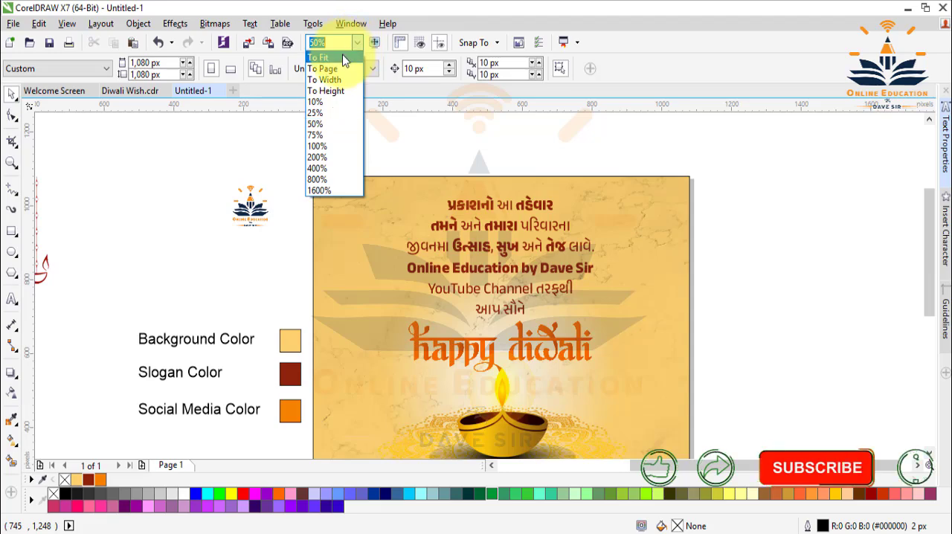
pyautogui.click(344, 58)
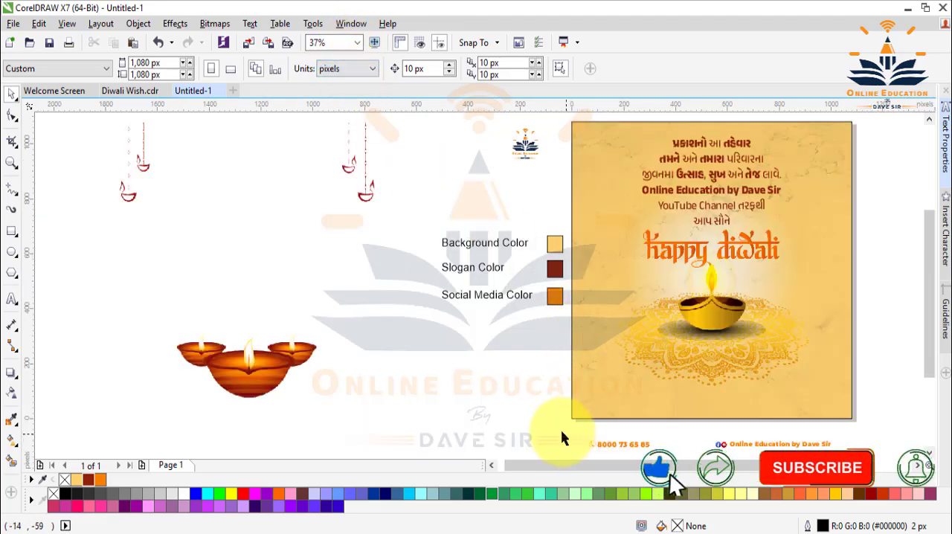
pyautogui.scroll(-1, 563, 383)
pyautogui.moveTo(563, 383); pyautogui.dragTo(862, 430)
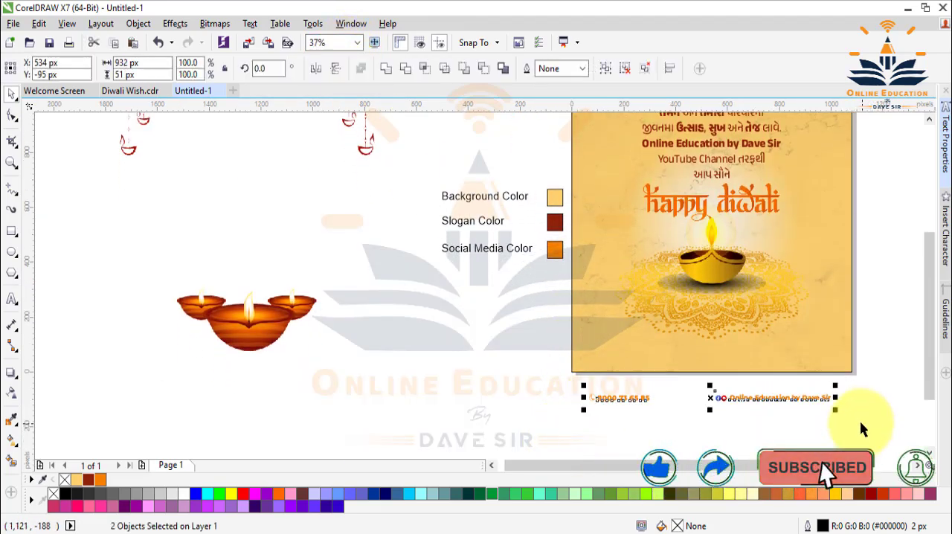
pyautogui.press('Up')
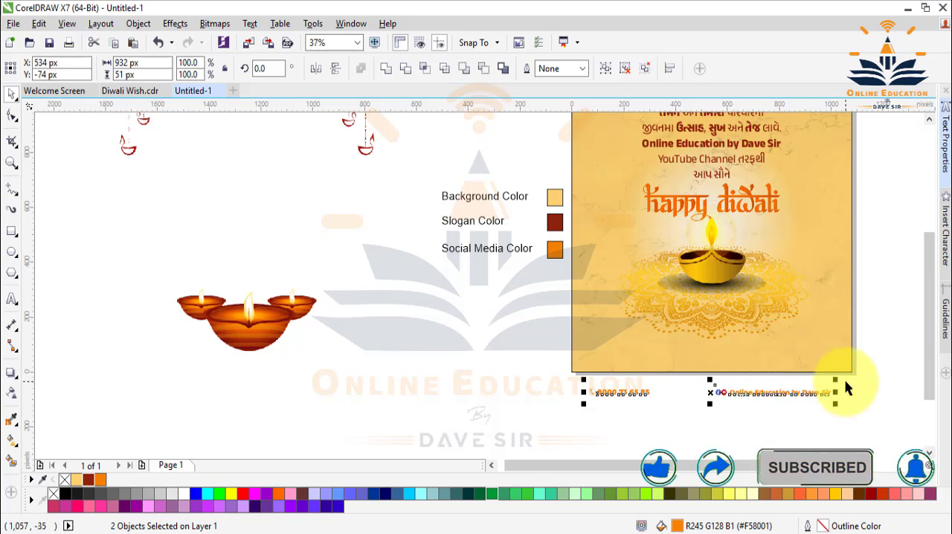
pyautogui.press('Up')
pyautogui.press('Up')
pyautogui.press('Up')
pyautogui.press('Up')
pyautogui.press('Up')
pyautogui.press('Up')
pyautogui.press('Up')
pyautogui.press('Up')
pyautogui.press('Up')
pyautogui.press('Up')
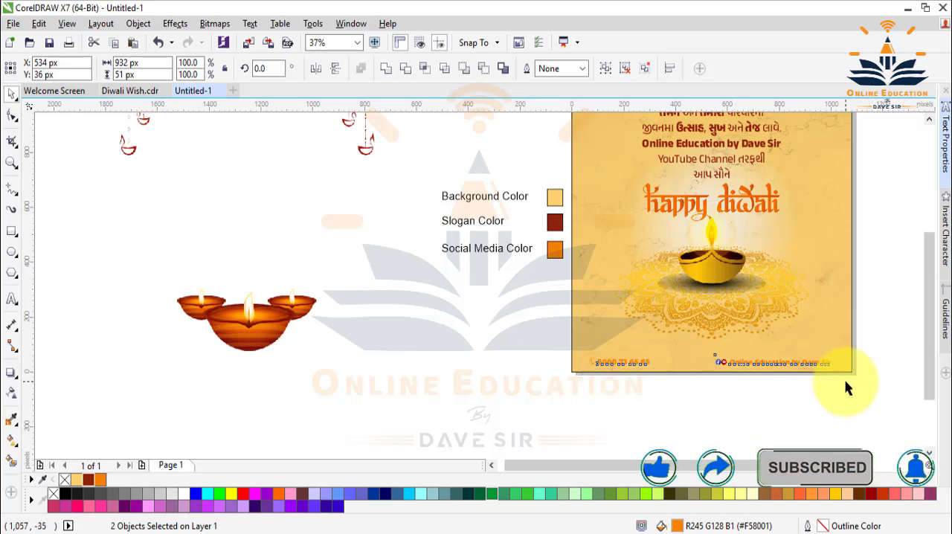
pyautogui.press('Up')
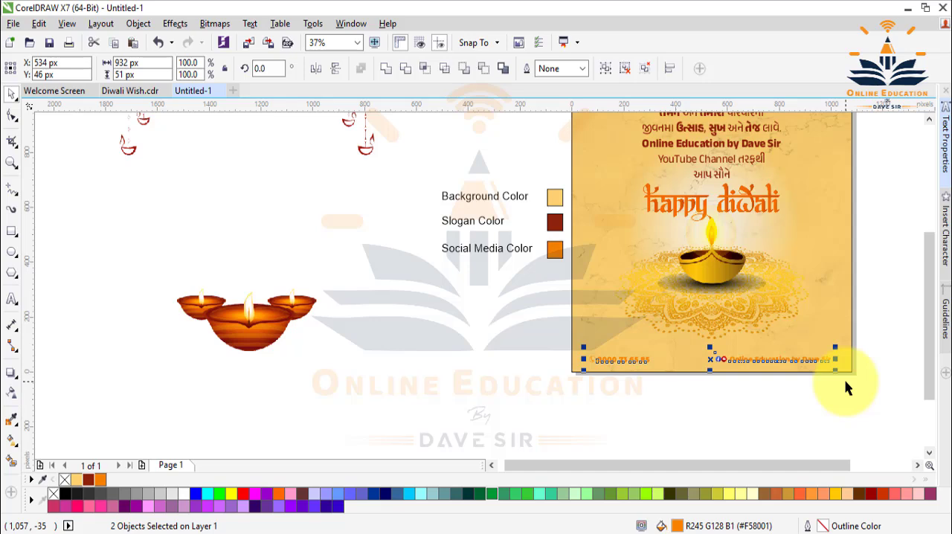
# Group the phone and social media details and centre the group horizontally on the background square.
pyautogui.hotkey('ctrl', 'g')
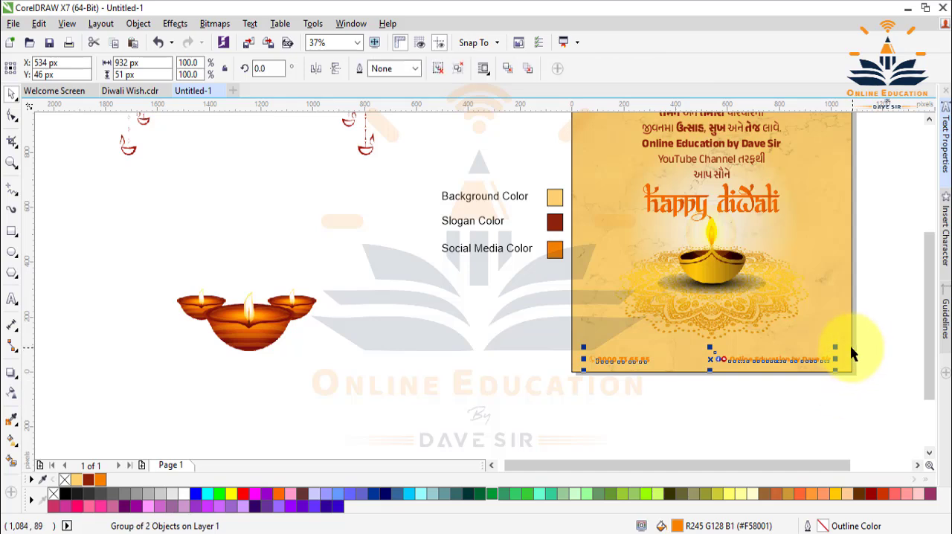
pyautogui.keyDown('shift'); pyautogui.click(852, 354); pyautogui.keyUp('shift')
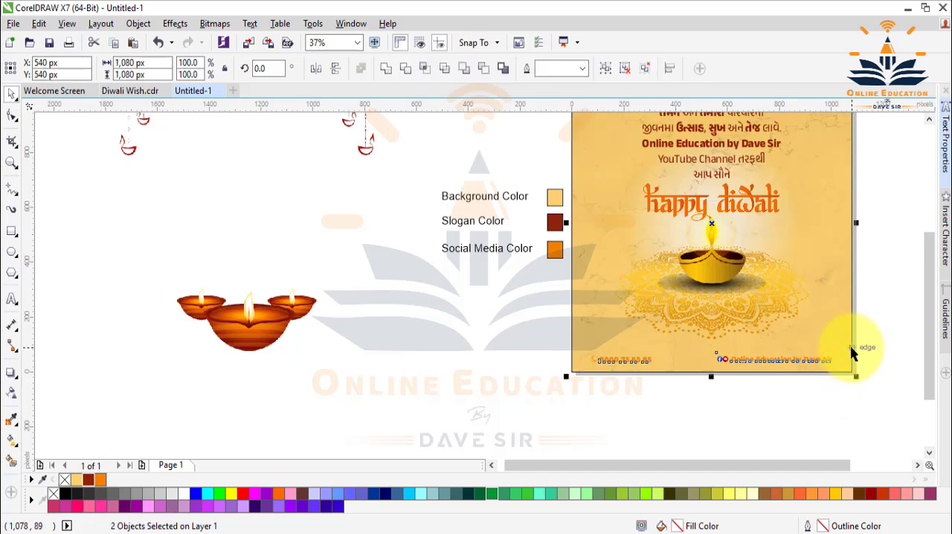
pyautogui.click(826, 416)
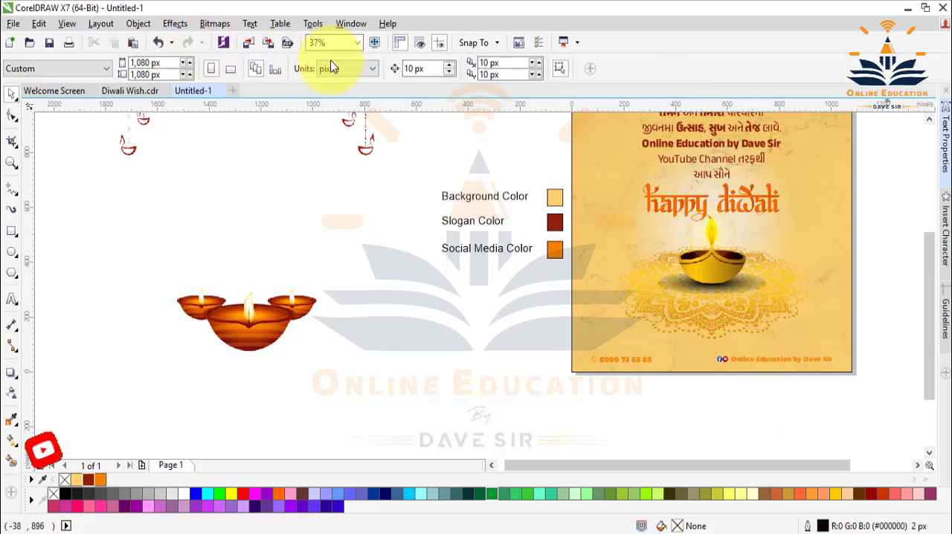
pyautogui.click(357, 42)
pyautogui.click(339, 65)
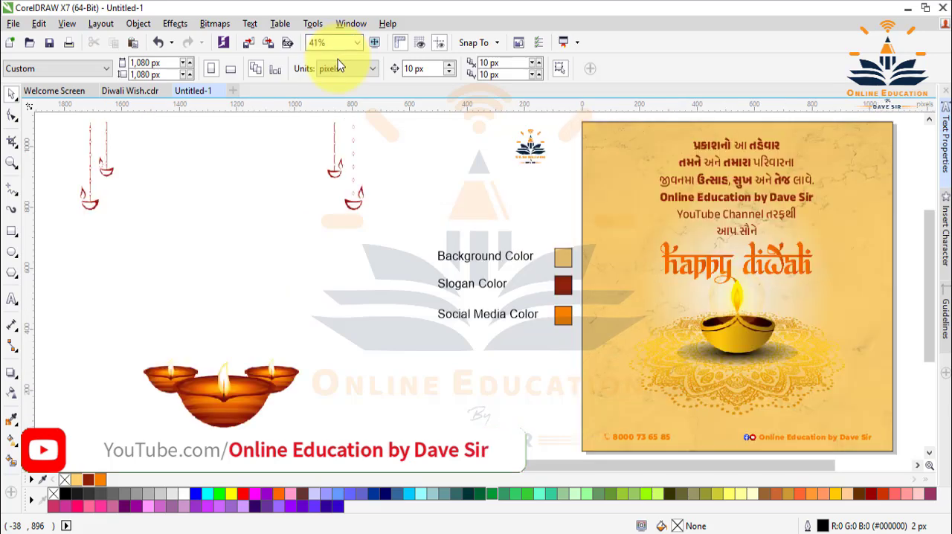
# Centre the bitmap with the hanging diyas and the three clay diyas on the page, then deselect it.
pyautogui.click(246, 387)
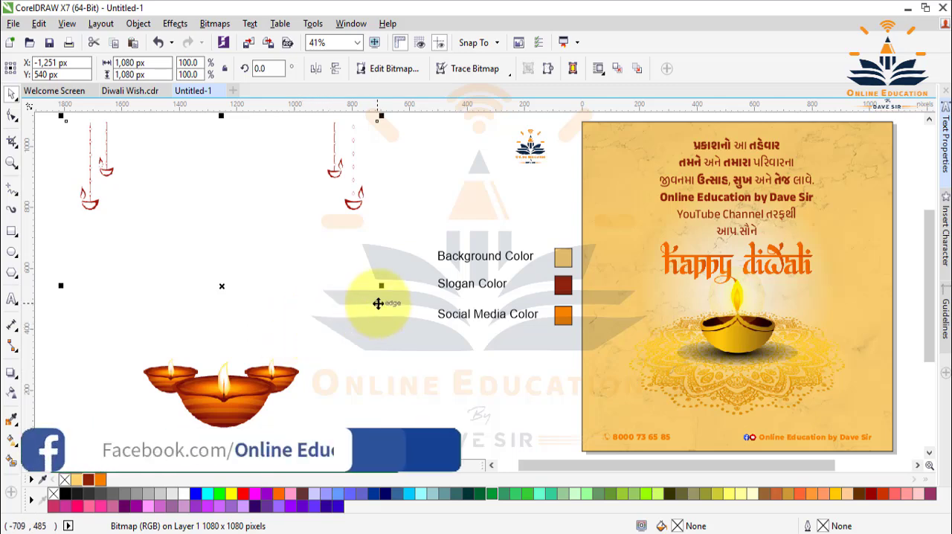
pyautogui.press('p')
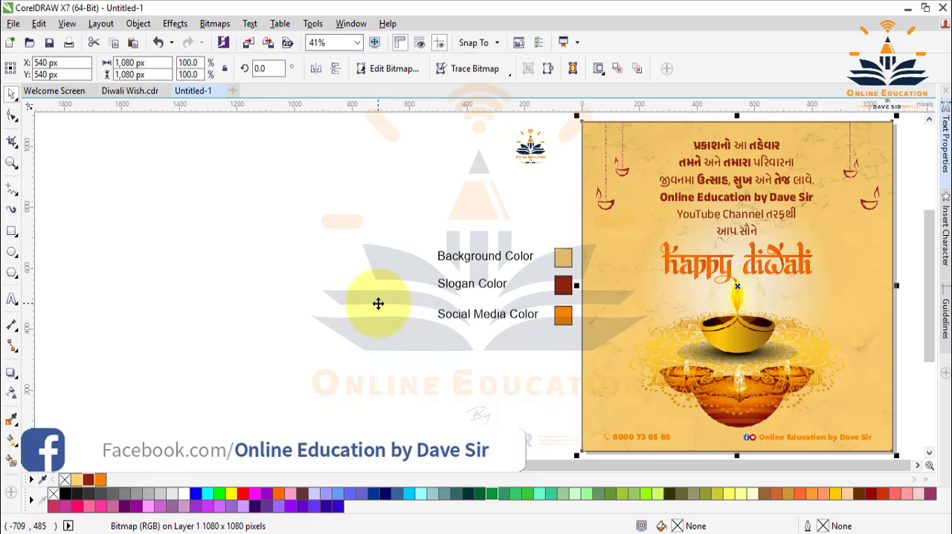
pyautogui.click(316, 316)
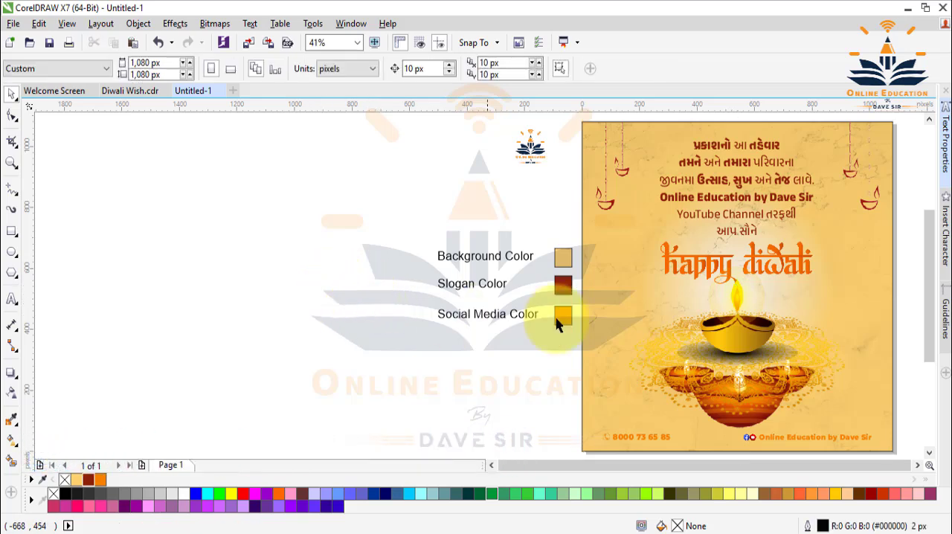
# Place the golden diya and mandala bitmap behind the three clay diyas and deselect it.
pyautogui.click(747, 336)
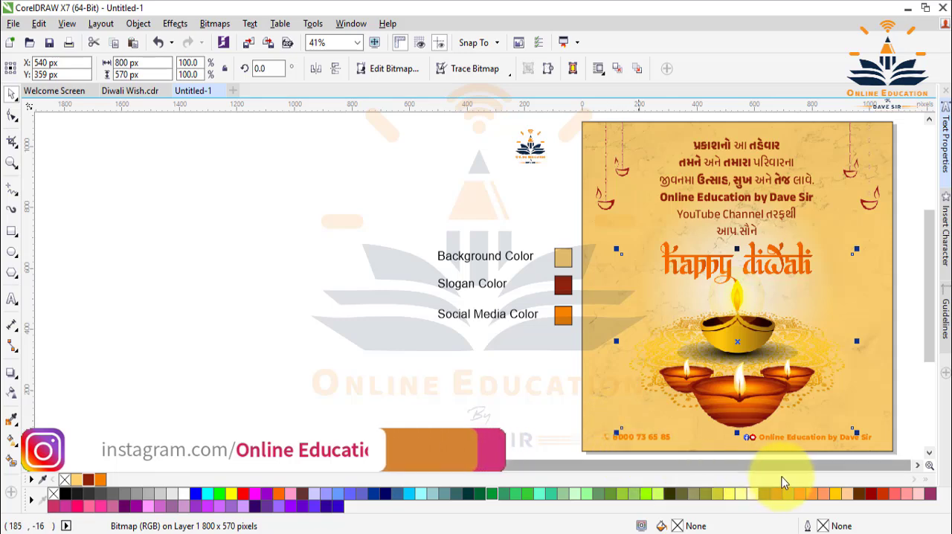
pyautogui.click(916, 466)
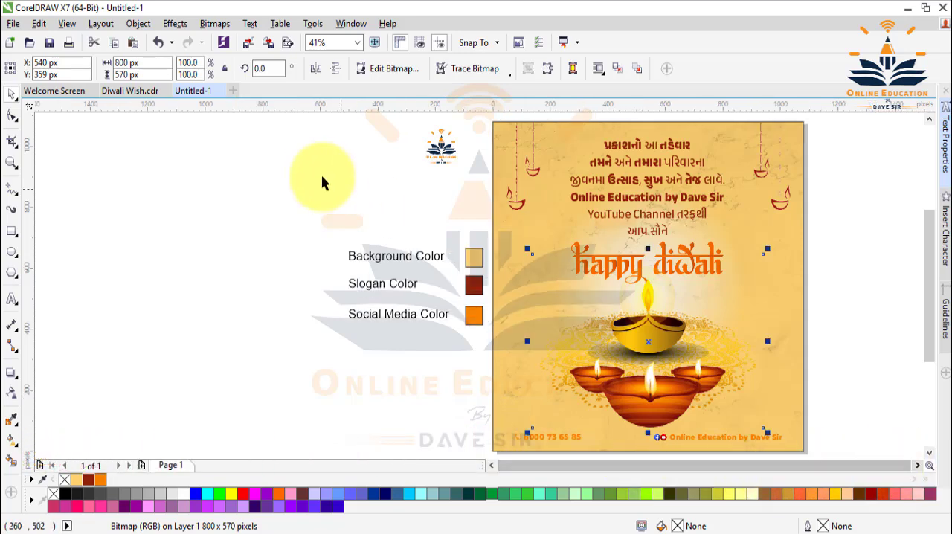
pyautogui.click(331, 177)
# Move the Online Education logo onto the background square, left of the greeting's first lines, to X 232 px, Y 965 px.
pyautogui.click(444, 155)
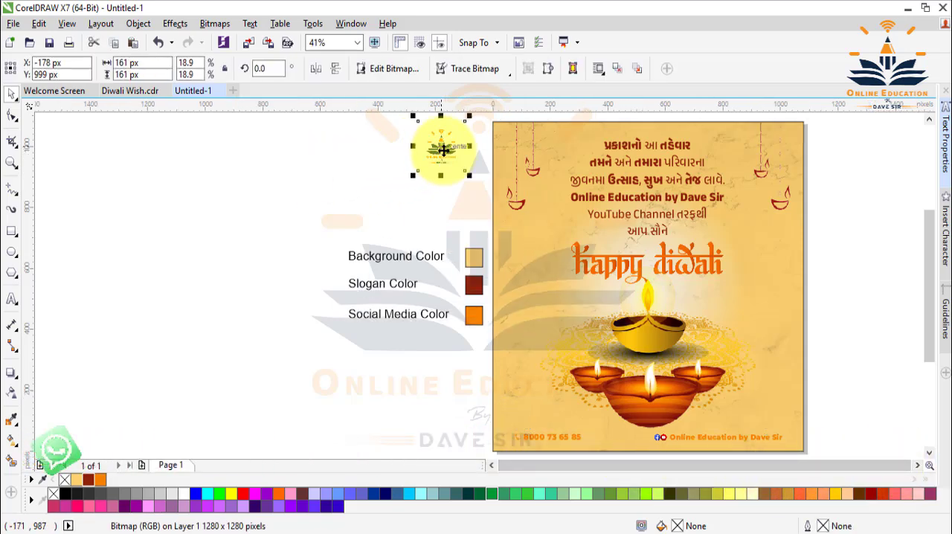
pyautogui.moveTo(458, 160); pyautogui.dragTo(566, 157)
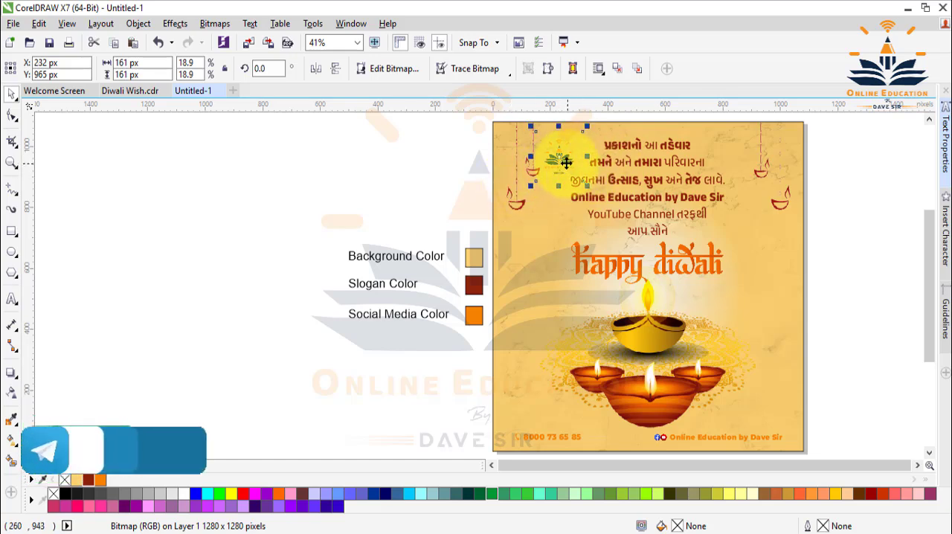
pyautogui.press('Escape')
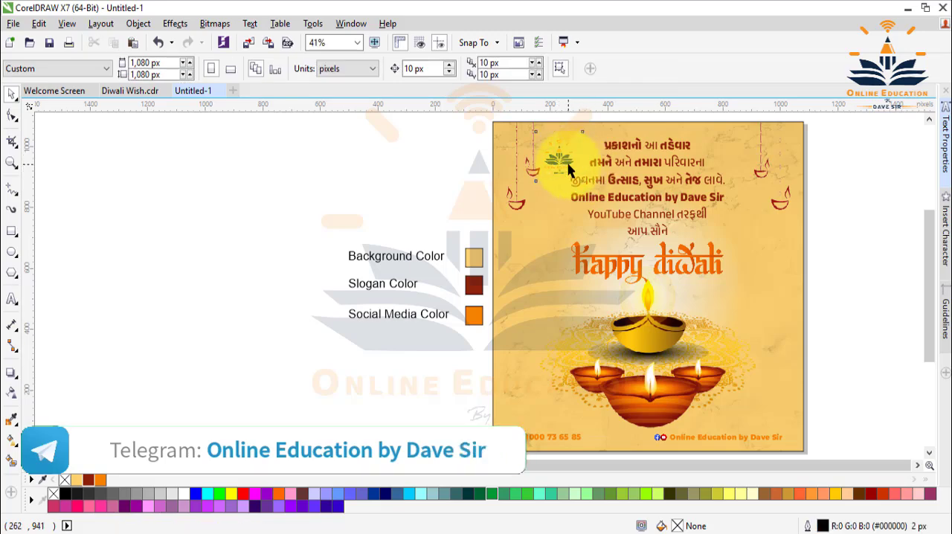
pyautogui.click(567, 163)
pyautogui.press('Escape')
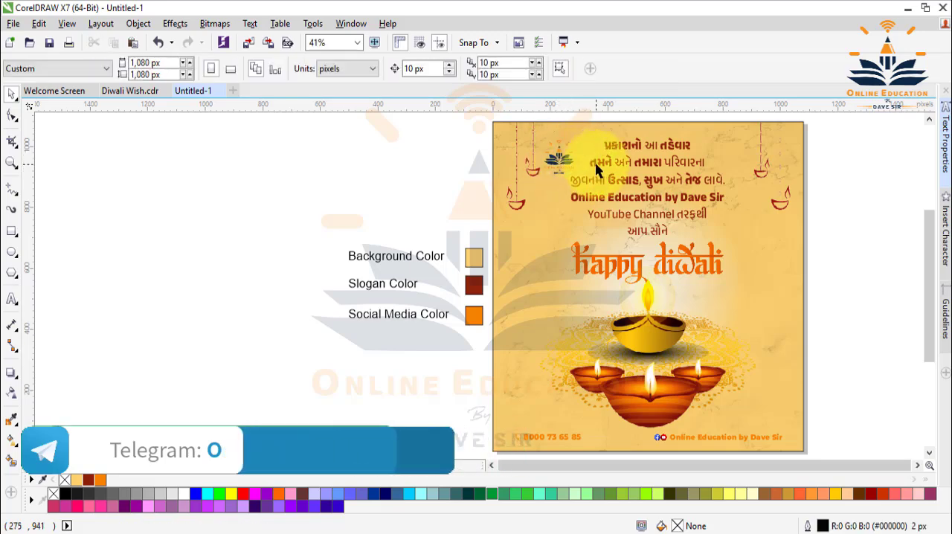
# Duplicate the logo straight across to the right side of the greeting, at X 847 px, Y 965 px.
pyautogui.click(563, 165)
pyautogui.moveTo(563, 165); pyautogui.dragTo(743, 171)
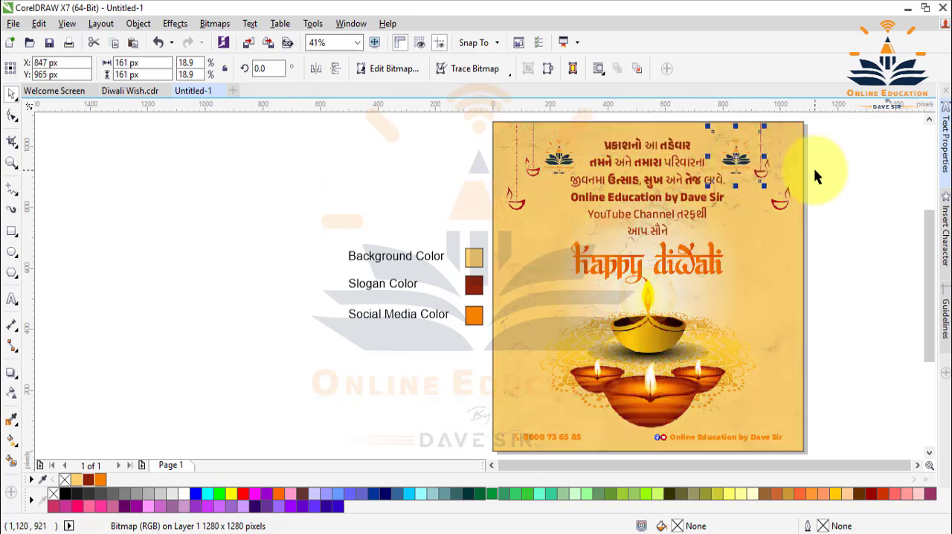
pyautogui.click(831, 183)
pyautogui.click(740, 158)
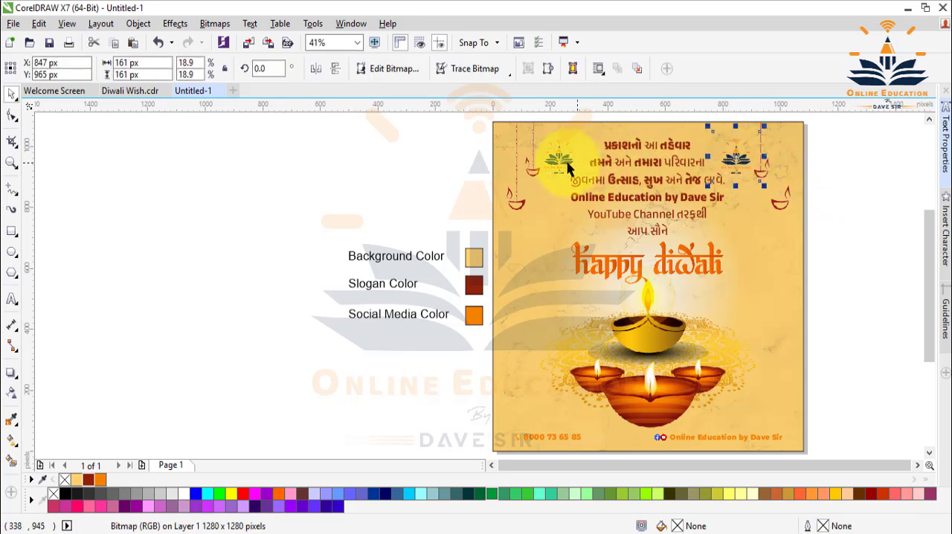
pyautogui.keyDown('shift'); pyautogui.click(556, 160); pyautogui.keyUp('shift')
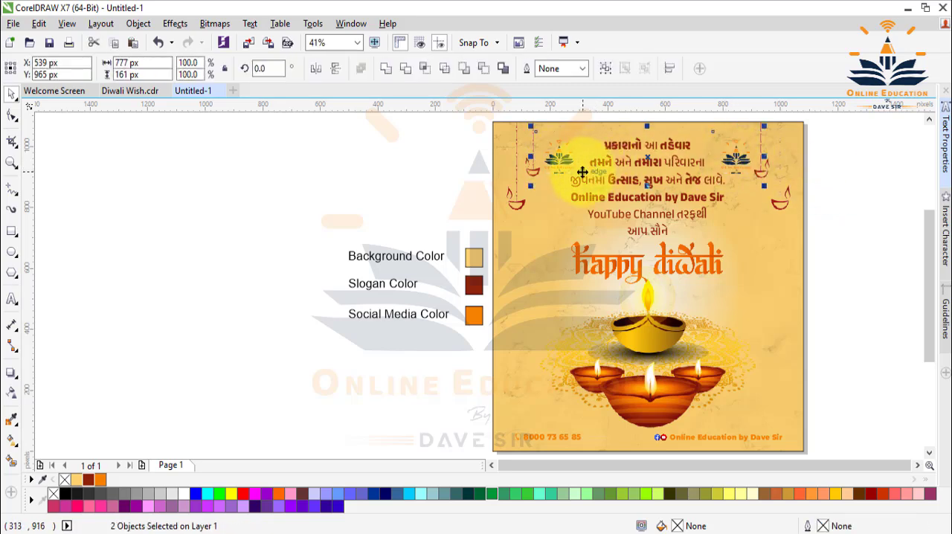
pyautogui.click(421, 369)
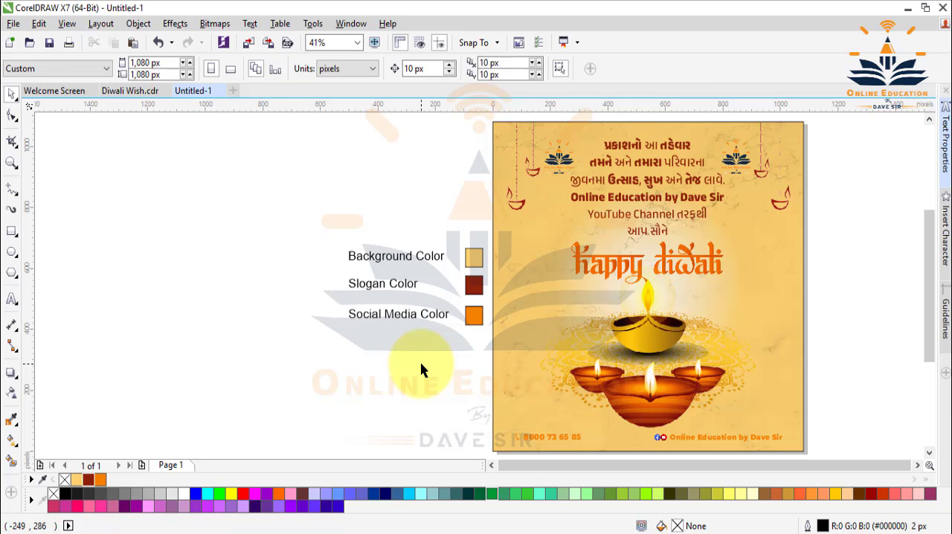
# Delete the background, slogan and social media colour labels together with their three swatches beside the page.
pyautogui.moveTo(324, 221); pyautogui.dragTo(489, 365)
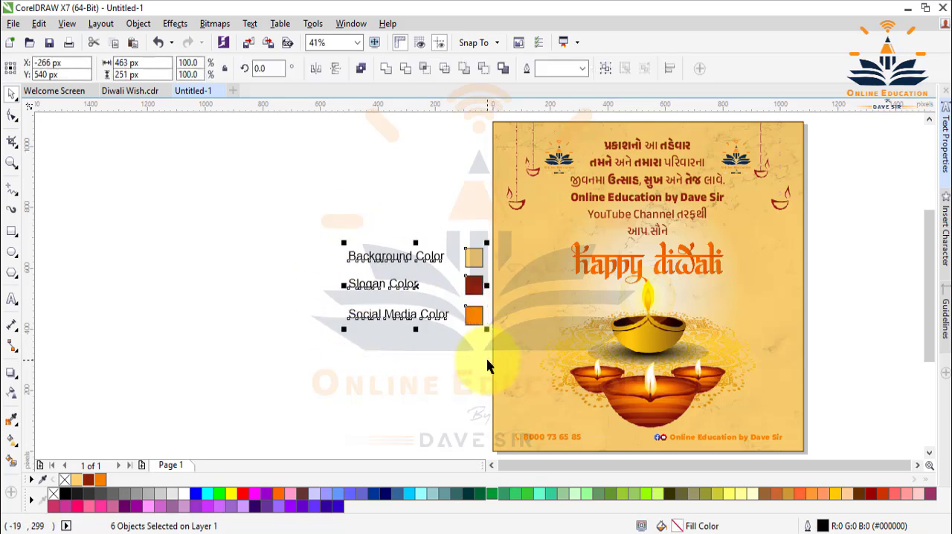
pyautogui.press('Delete')
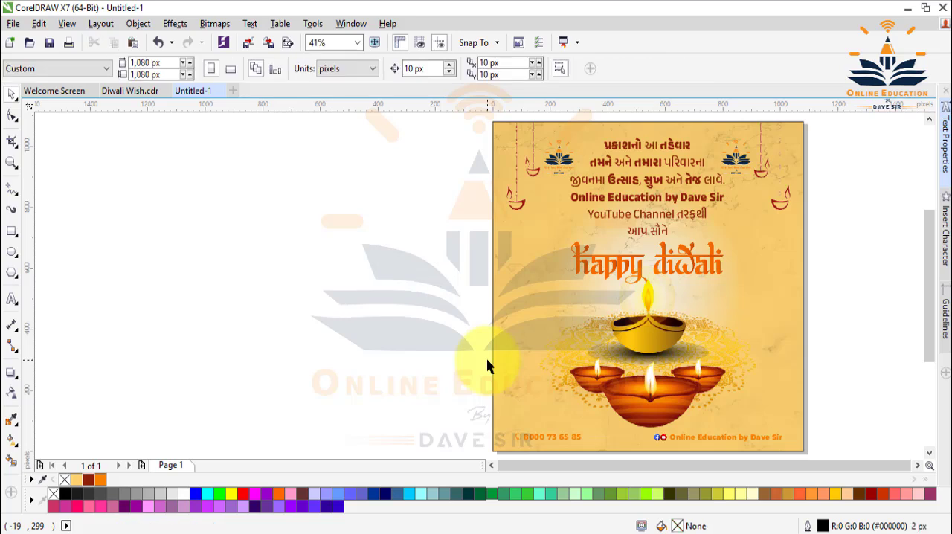
# Zoom the view to fit the finished design and show it in full-screen preview.
pyautogui.click(497, 322)
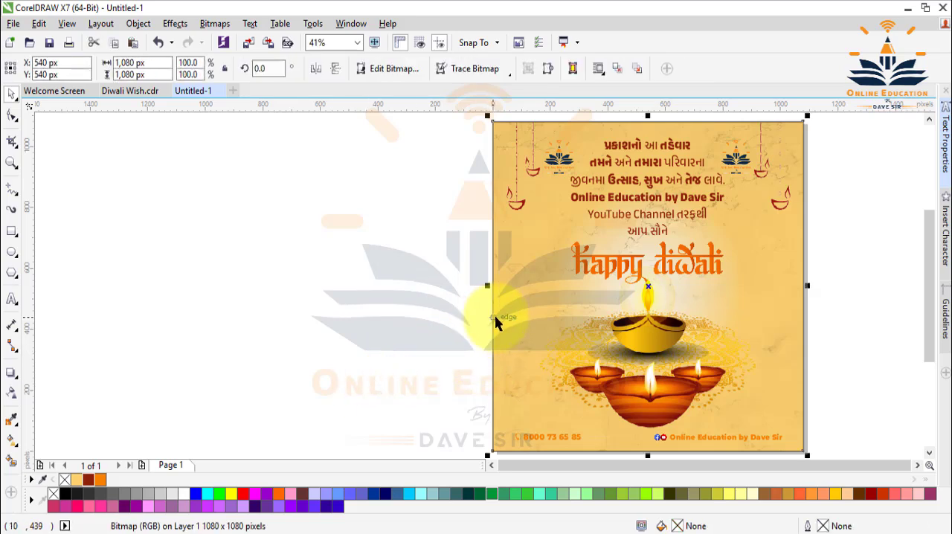
pyautogui.click(358, 43)
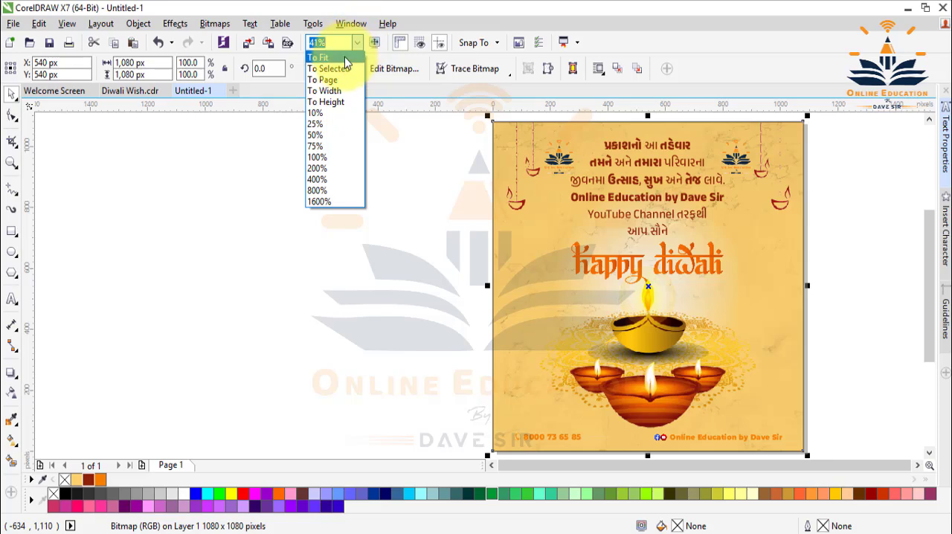
pyautogui.click(345, 58)
pyautogui.click(375, 44)
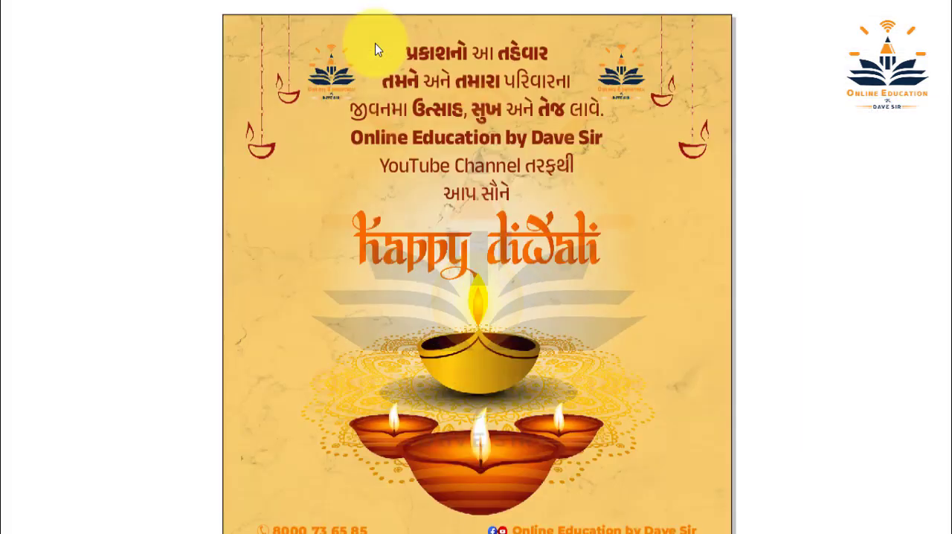